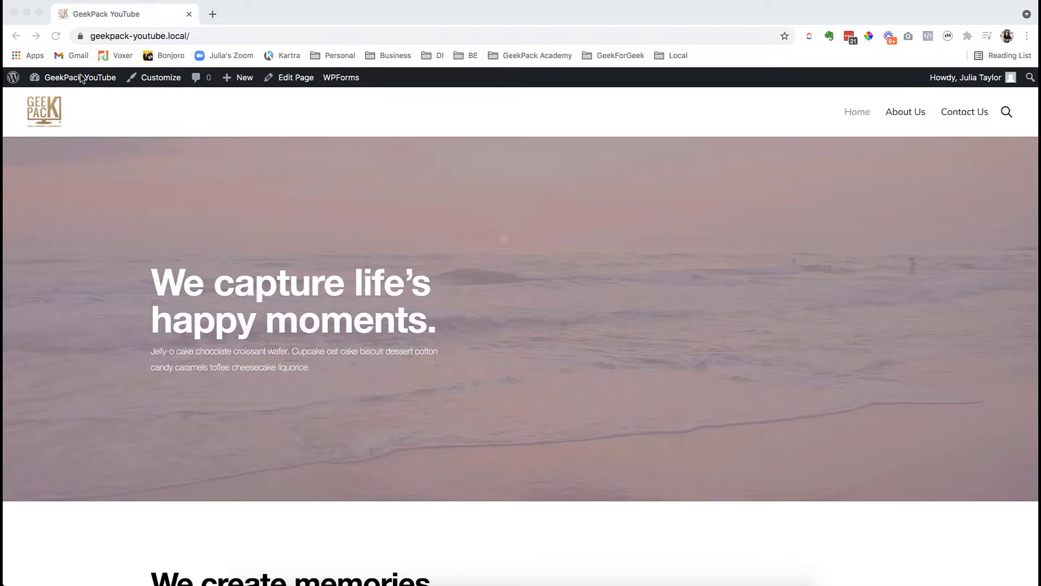
# Step: Open the site's Add Plugins page from the WordPress dashboard and search the plugin directory for "updraft"
pyautogui.click(86, 128)
pyautogui.click(72, 78)
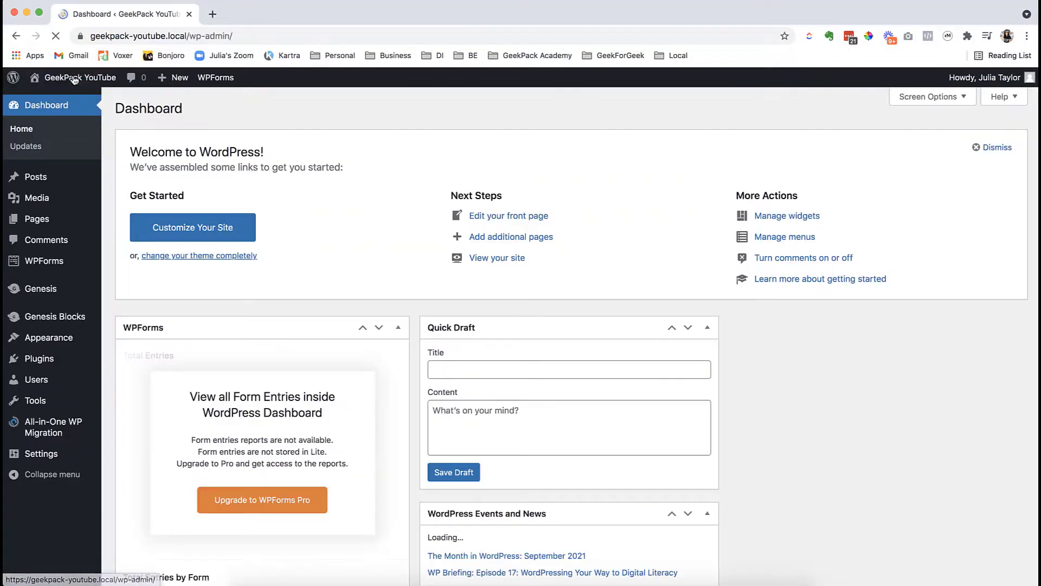
pyautogui.moveTo(39, 358)
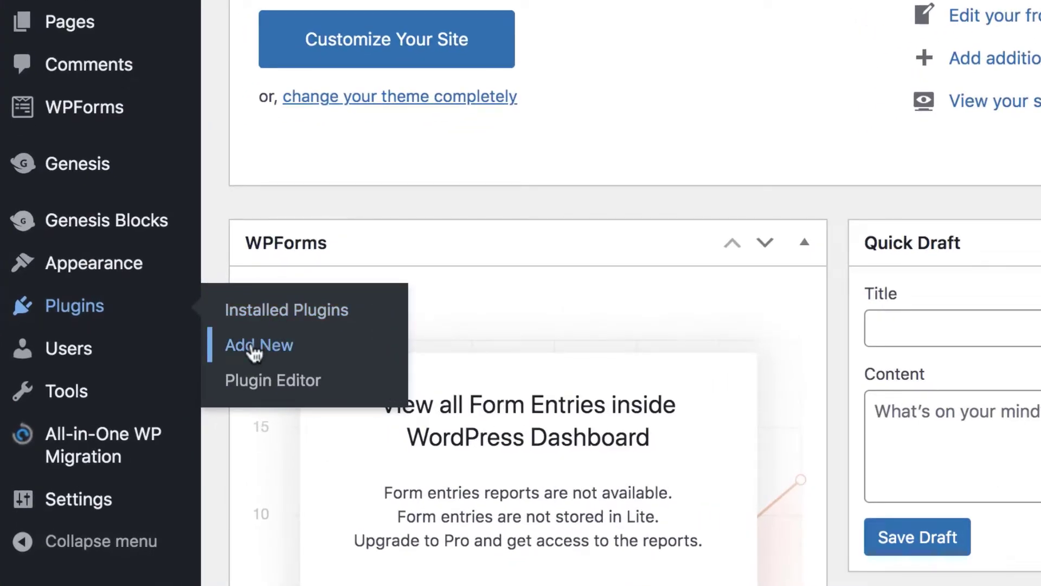
pyautogui.click(254, 353)
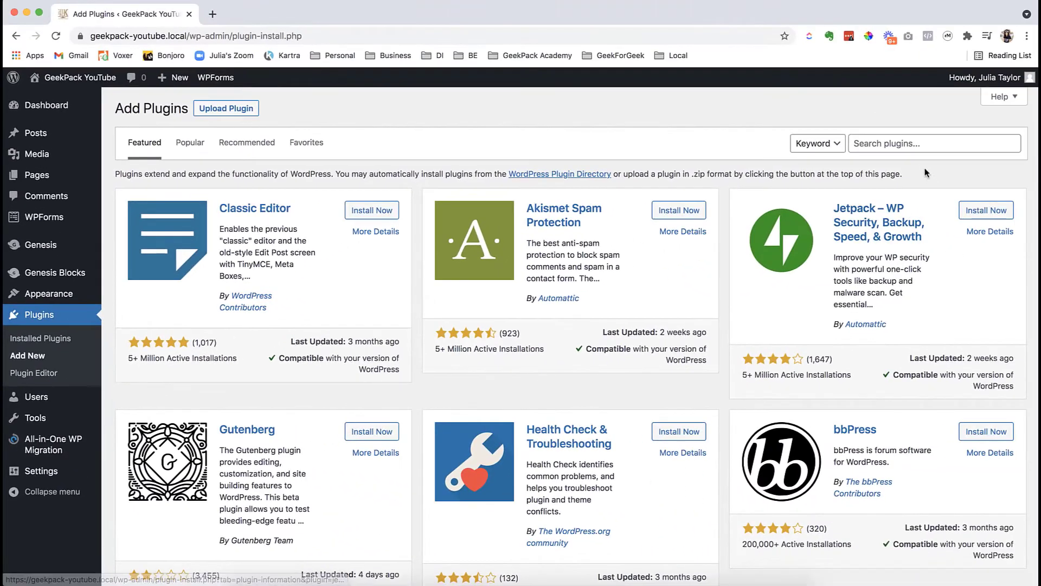
pyautogui.click(906, 143)
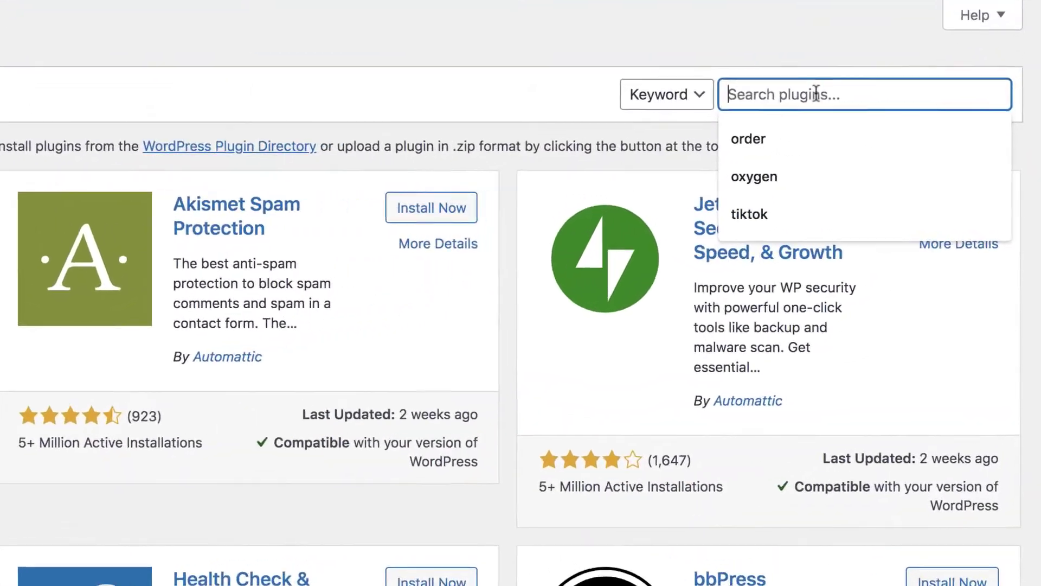
pyautogui.write('updra')
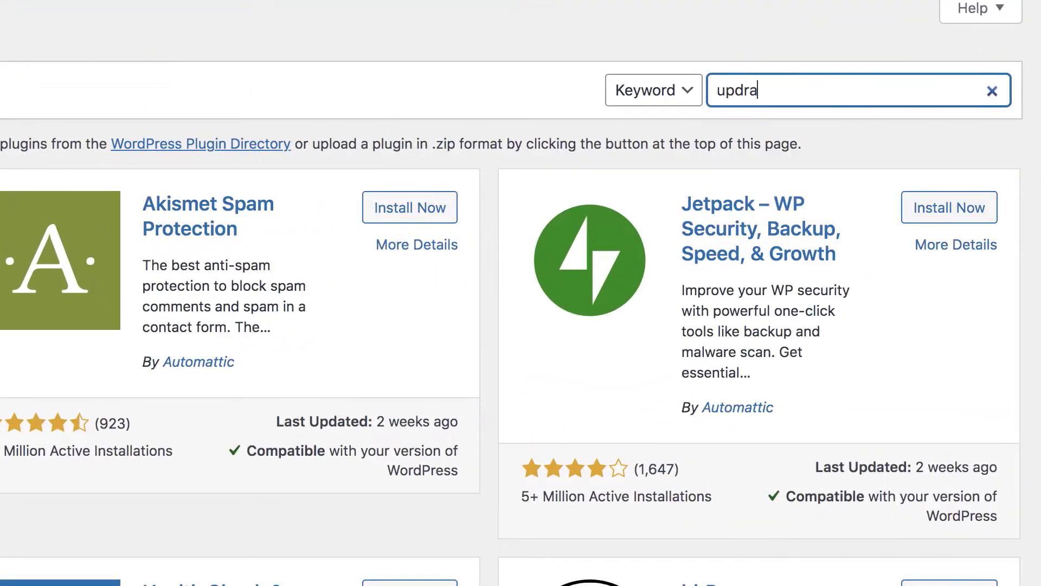
pyautogui.write('ft')
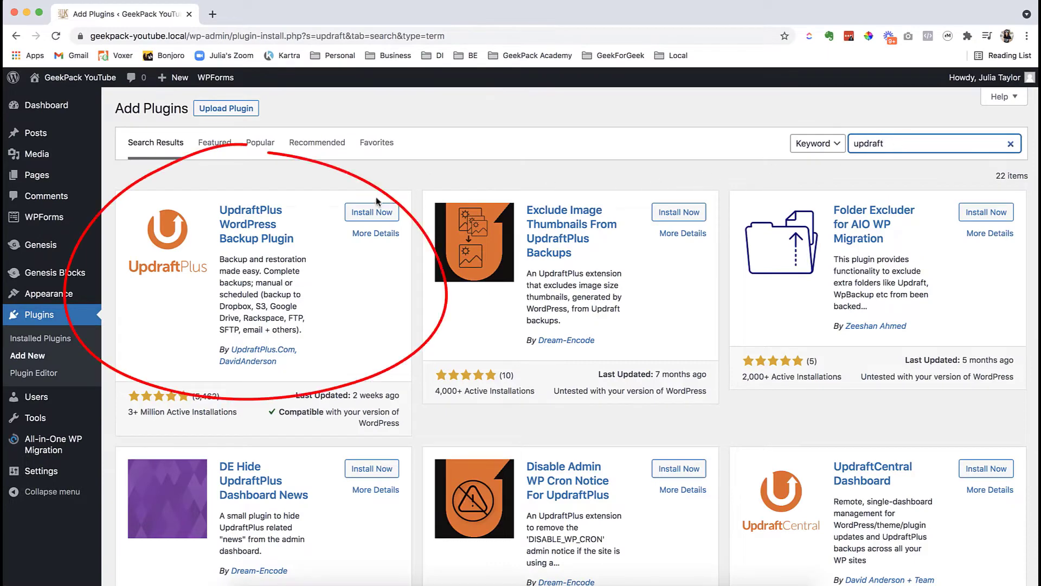
# Step: Install and activate the UpdraftPlus WordPress Backup Plugin, and start its welcome tour
pyautogui.click(373, 214)
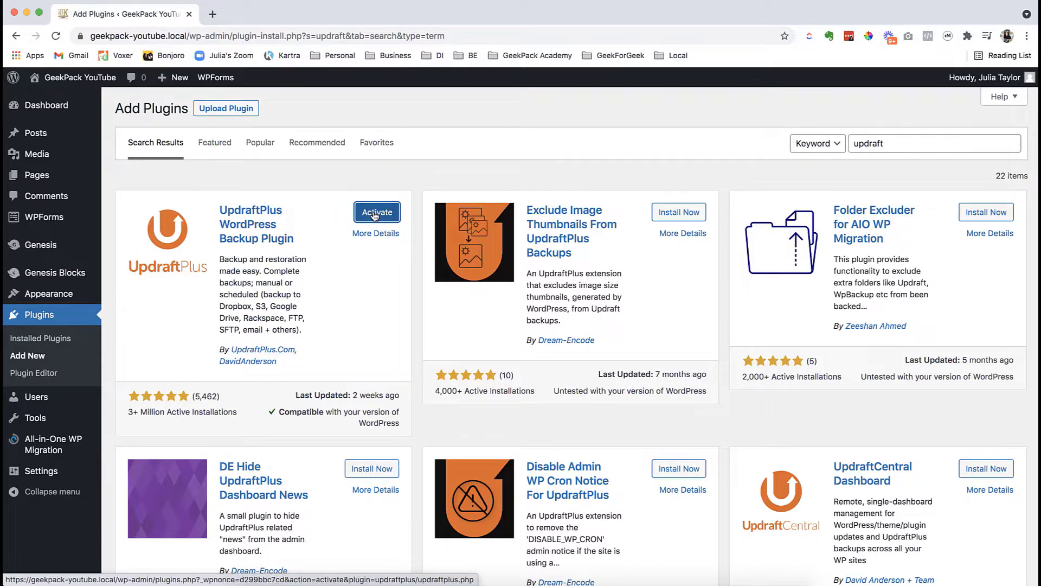
pyautogui.click(374, 214)
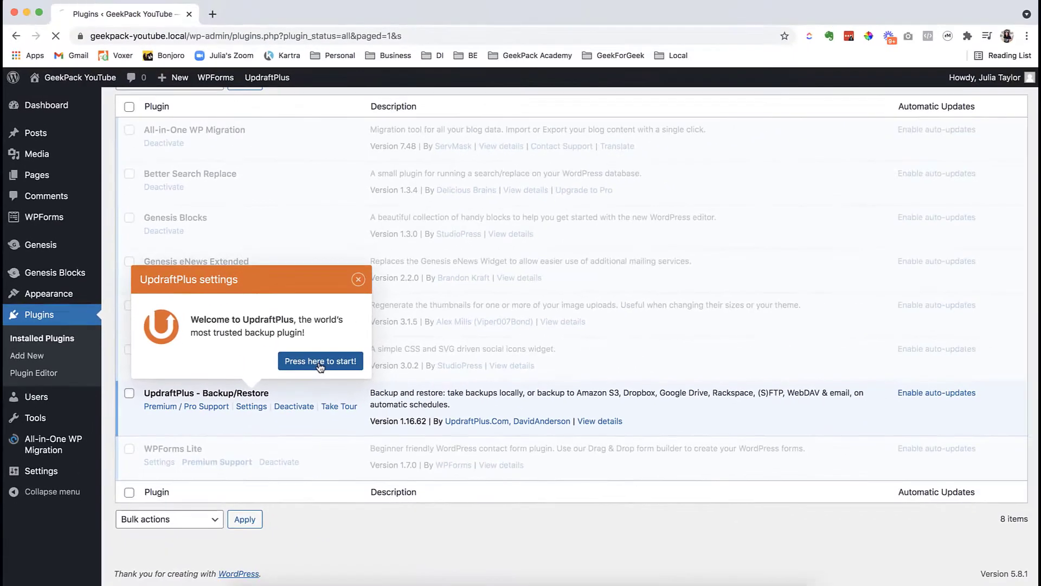
pyautogui.click(539, 380)
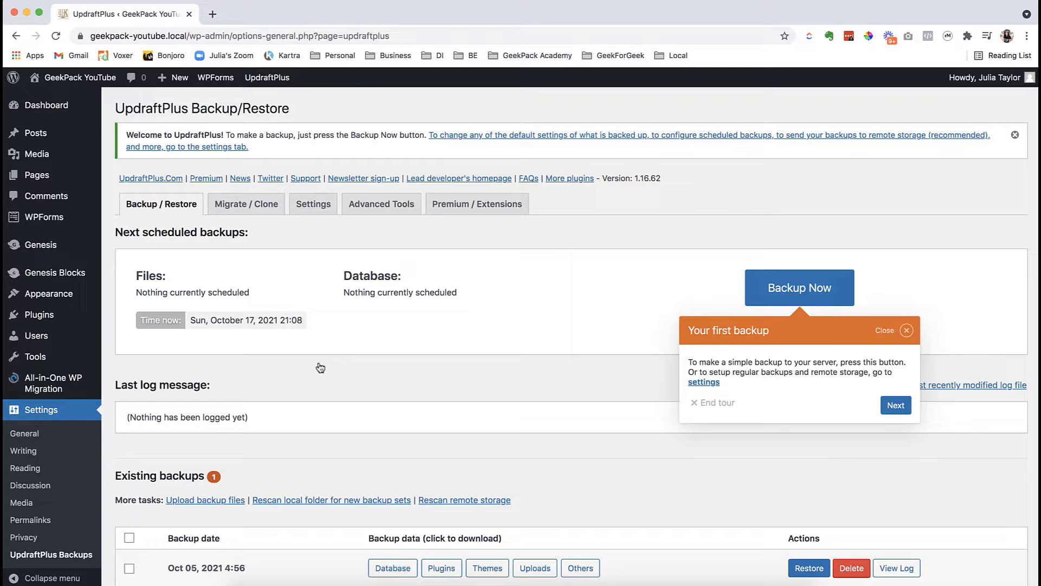
# Step: Run a manual UpdraftPlus backup that includes both the database and the files
pyautogui.scroll(-1, 321, 367)
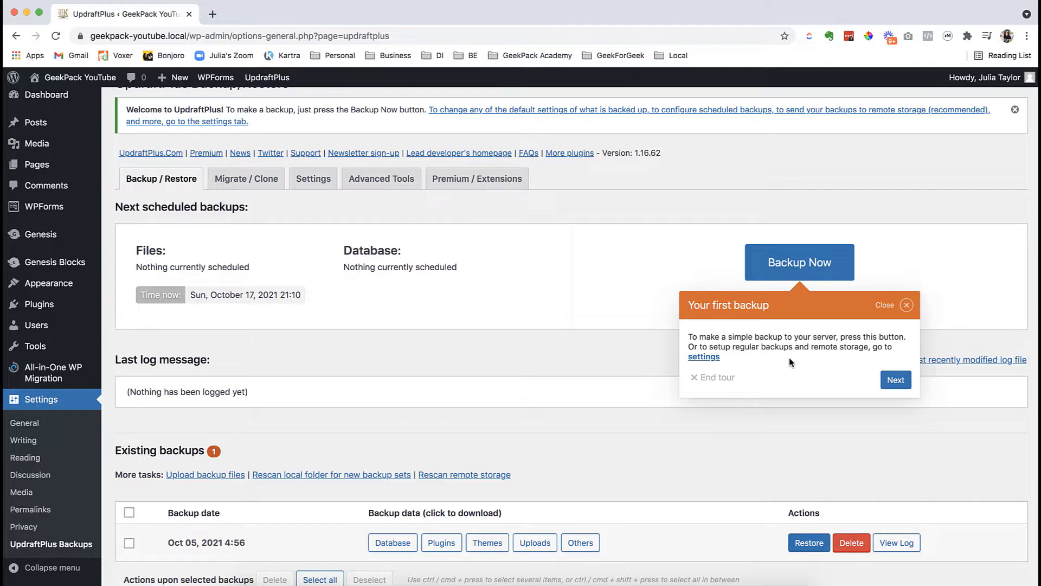
pyautogui.click(799, 266)
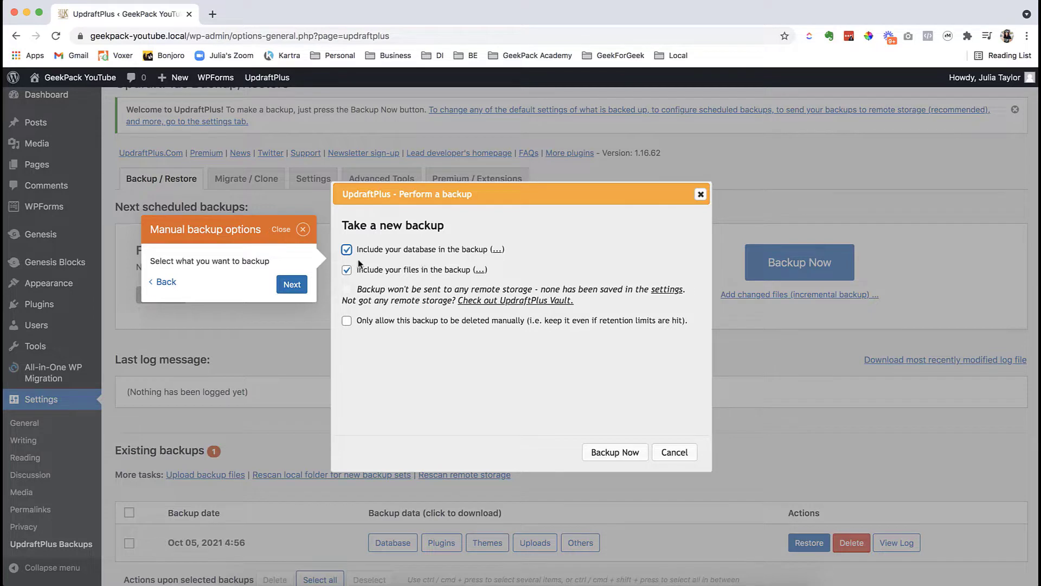
pyautogui.click(290, 284)
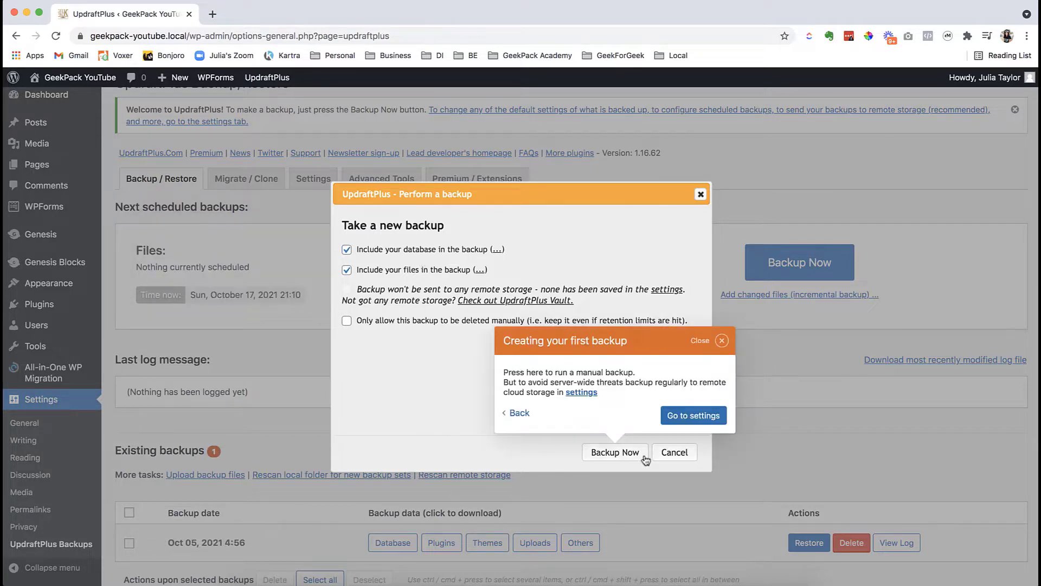
pyautogui.click(615, 452)
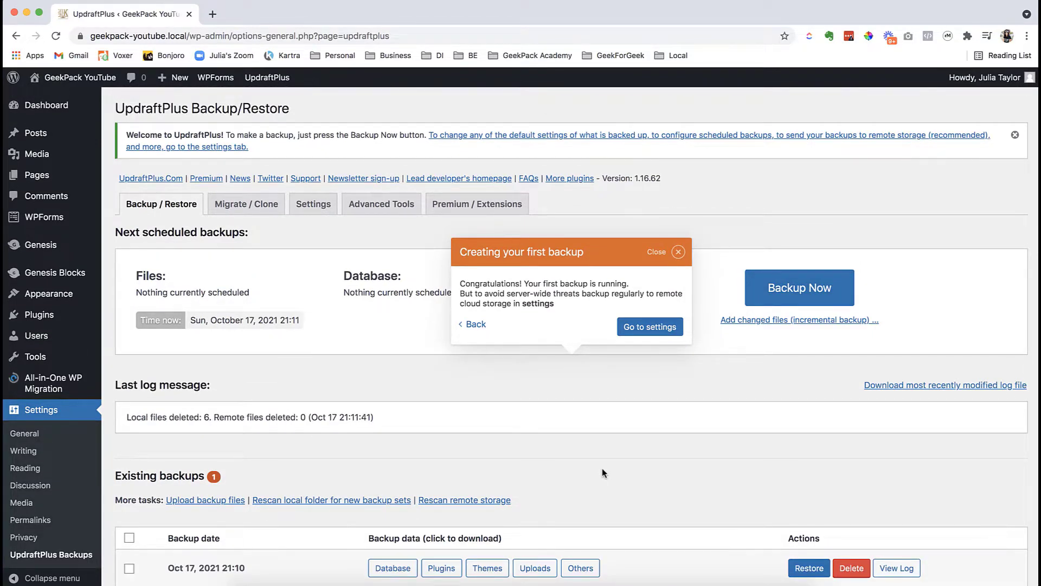
# Step: Go to the UpdraftPlus settings and set the files backup schedule to Daily, retaining 4 scheduled backups
pyautogui.scroll(-2, 602, 468)
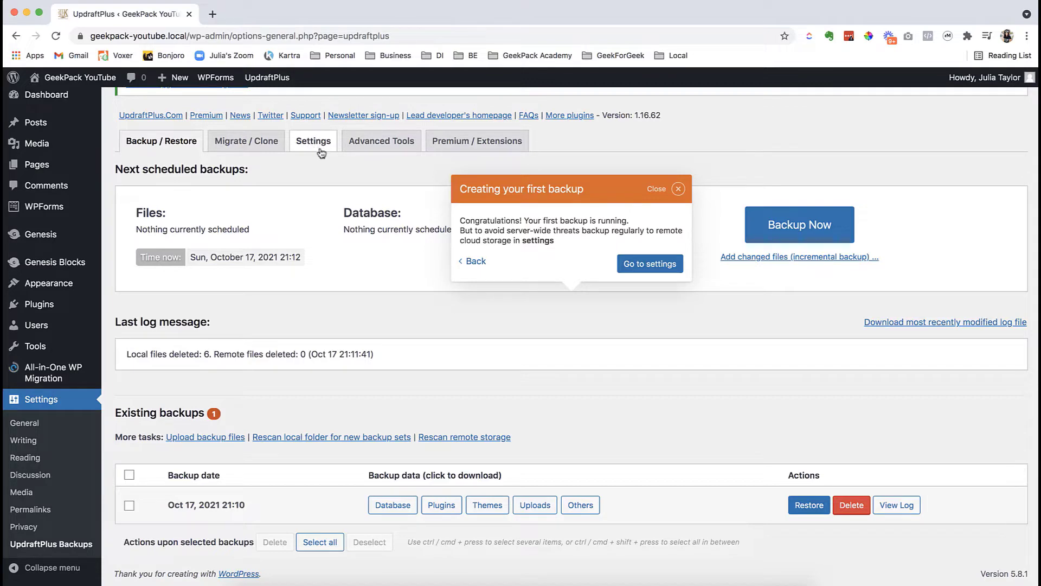
pyautogui.click(653, 265)
pyautogui.scroll(-1, 653, 267)
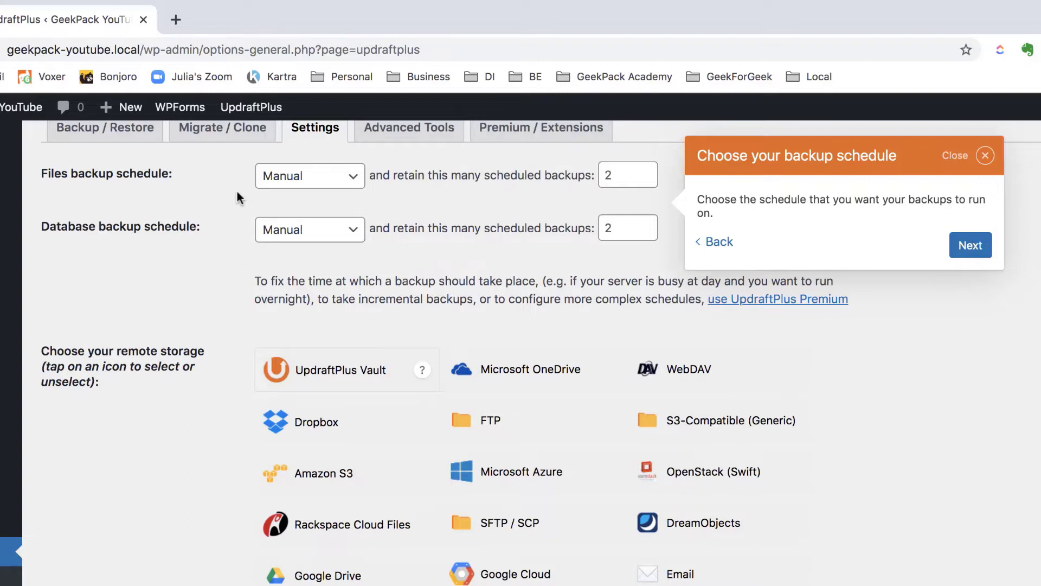
pyautogui.click(324, 177)
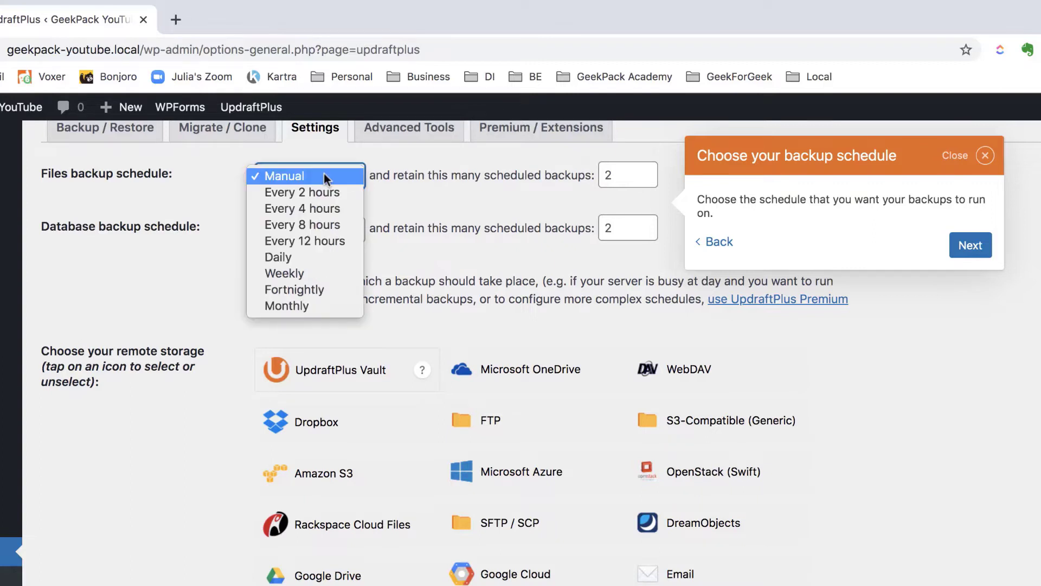
pyautogui.click(332, 258)
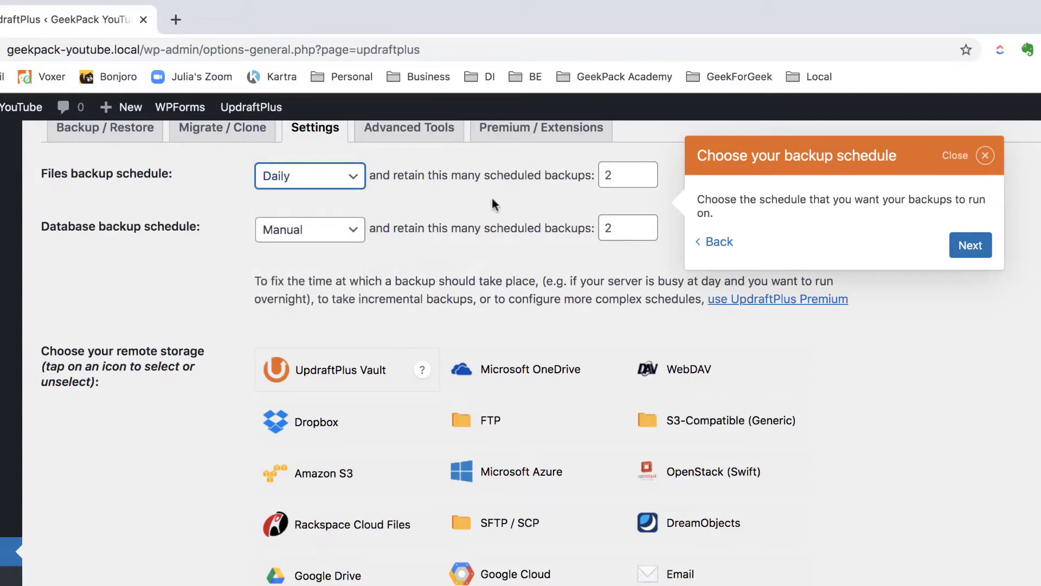
pyautogui.click(617, 179)
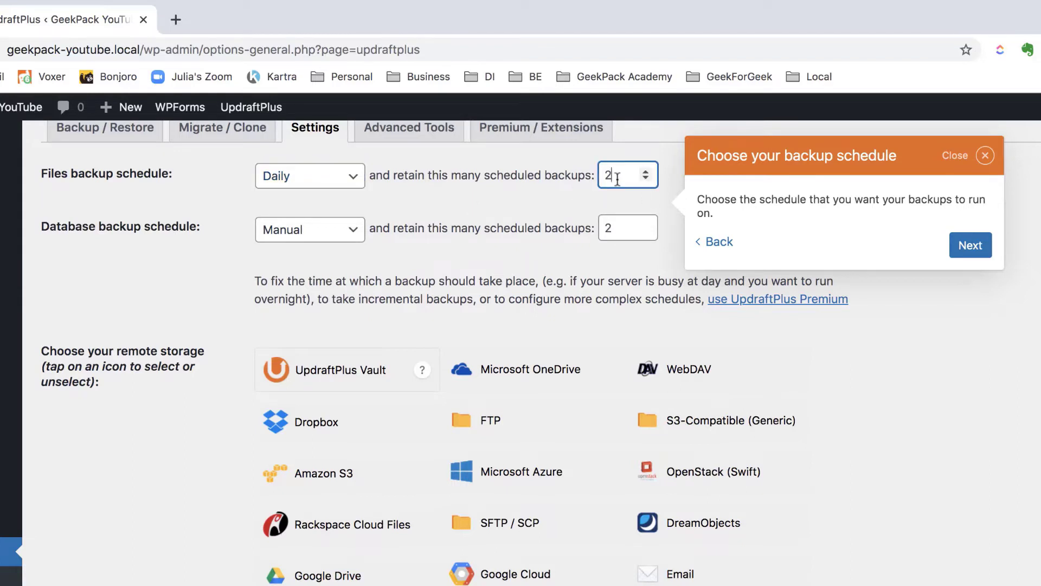
pyautogui.press('BackSpace')
pyautogui.write('4')
# Step: Set the database backup schedule to Daily and retain 4 scheduled backups
pyautogui.click(319, 228)
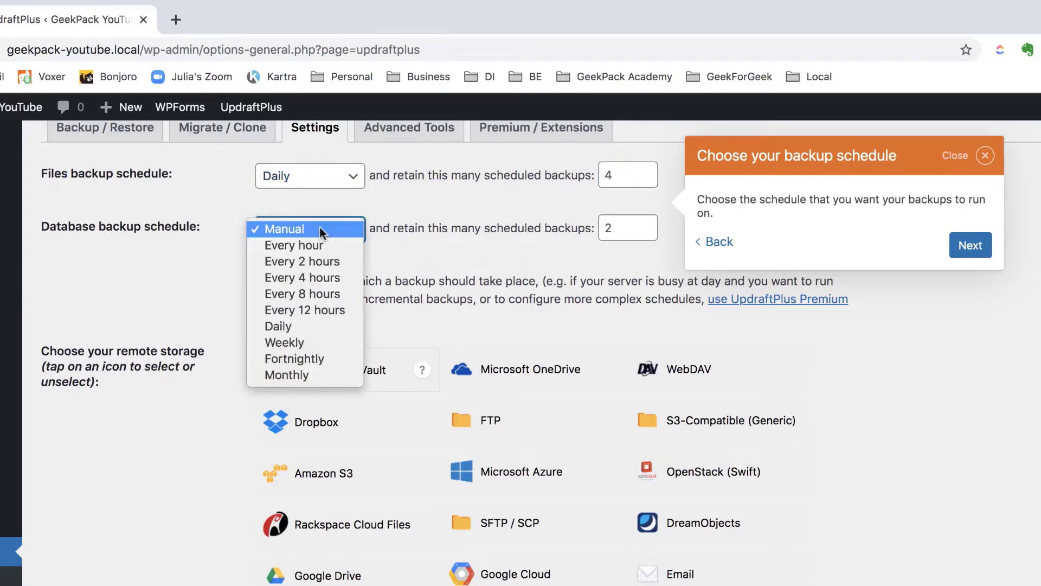
pyautogui.click(305, 328)
pyautogui.click(620, 227)
pyautogui.press('BackSpace')
pyautogui.write('4')
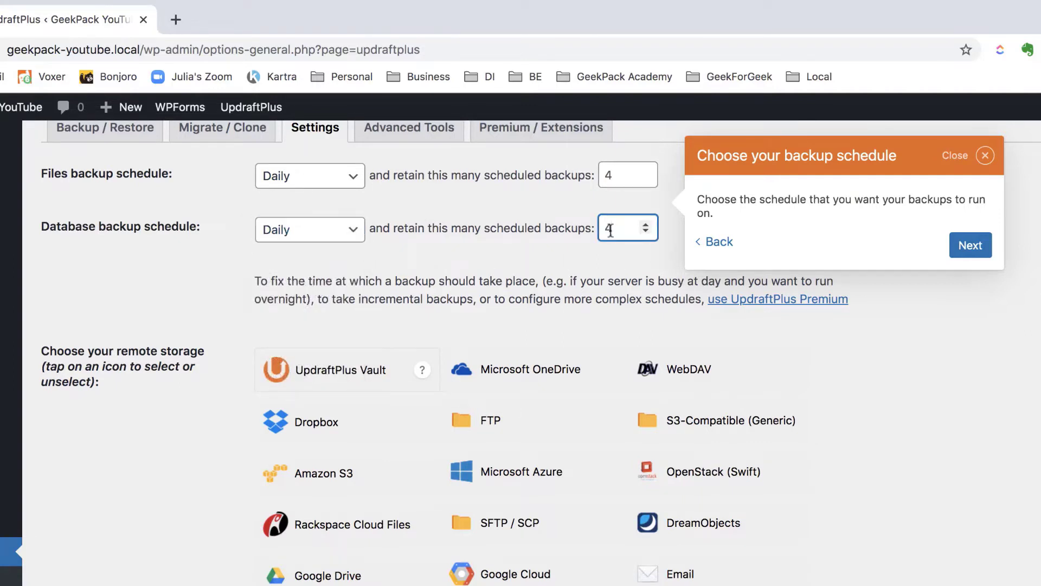
# Step: Advance the tour past the backup schedule and remote storage hints, and close it at More settings
pyautogui.click(973, 245)
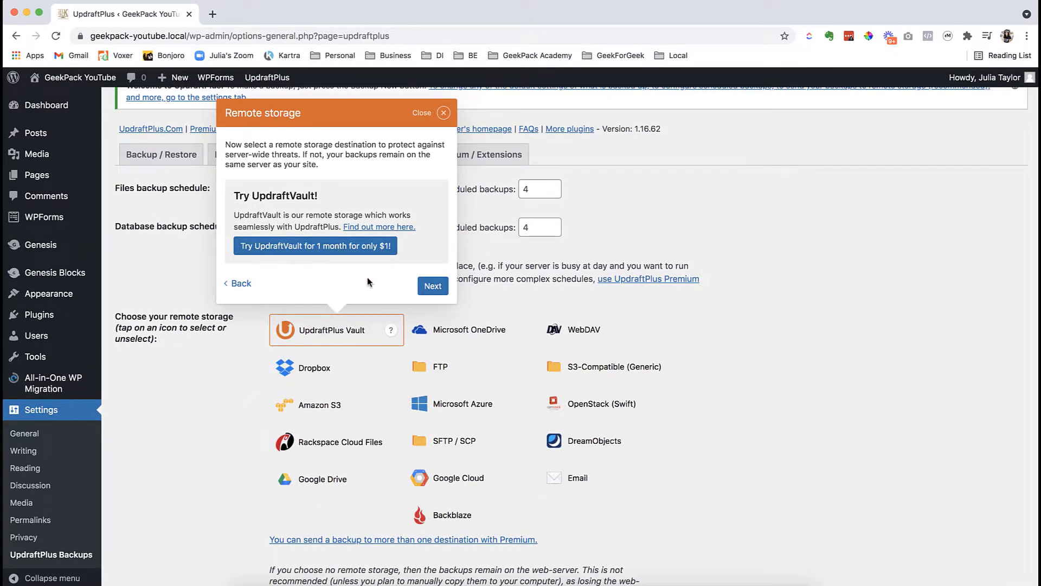
pyautogui.click(447, 288)
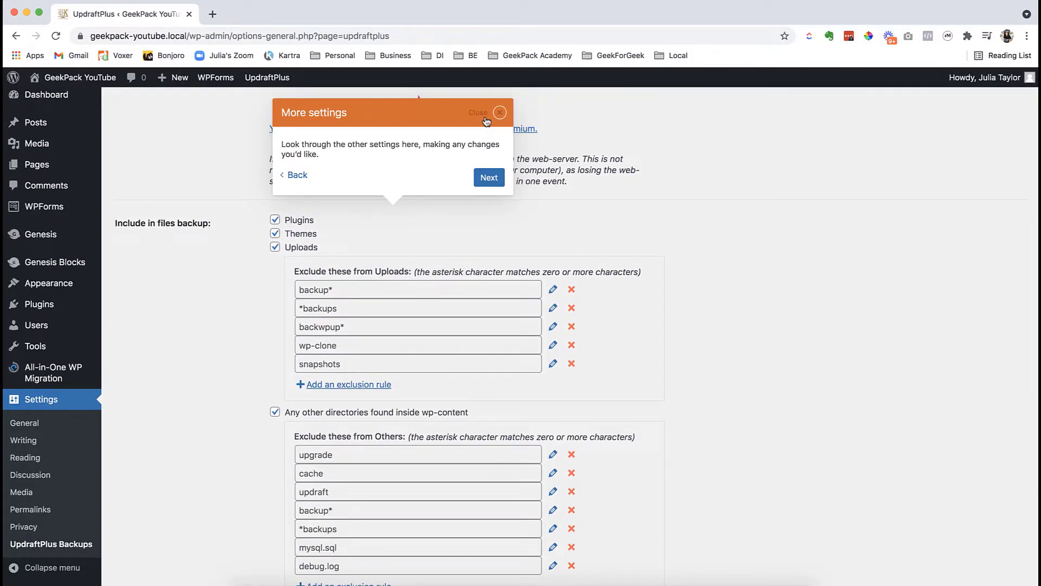
pyautogui.click(483, 118)
# Step: Choose Google Drive as the remote storage and save the settings, dismissing the authorization dialog without granting access
pyautogui.scroll(7, 744, 250)
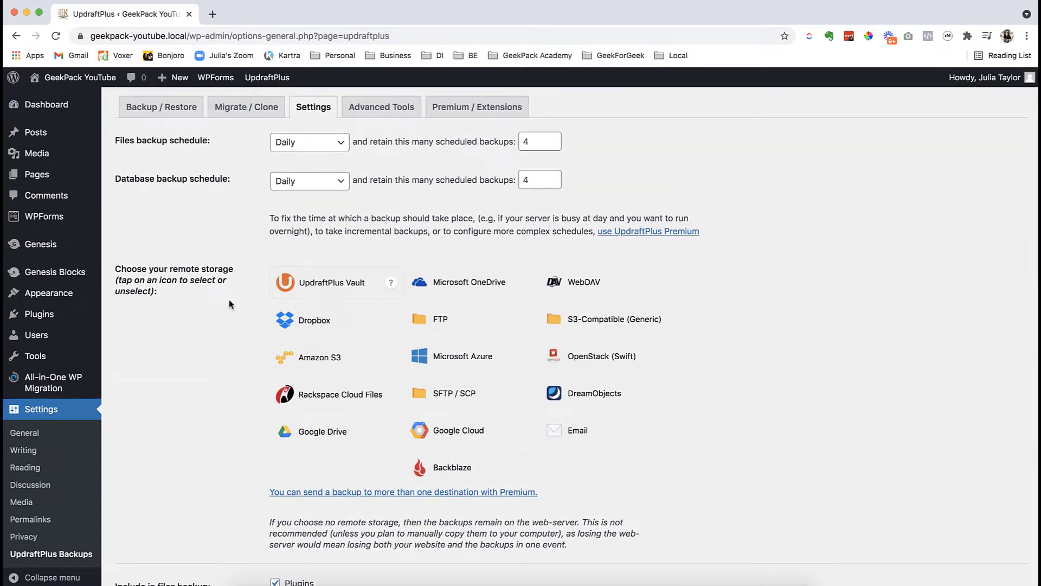
pyautogui.click(333, 435)
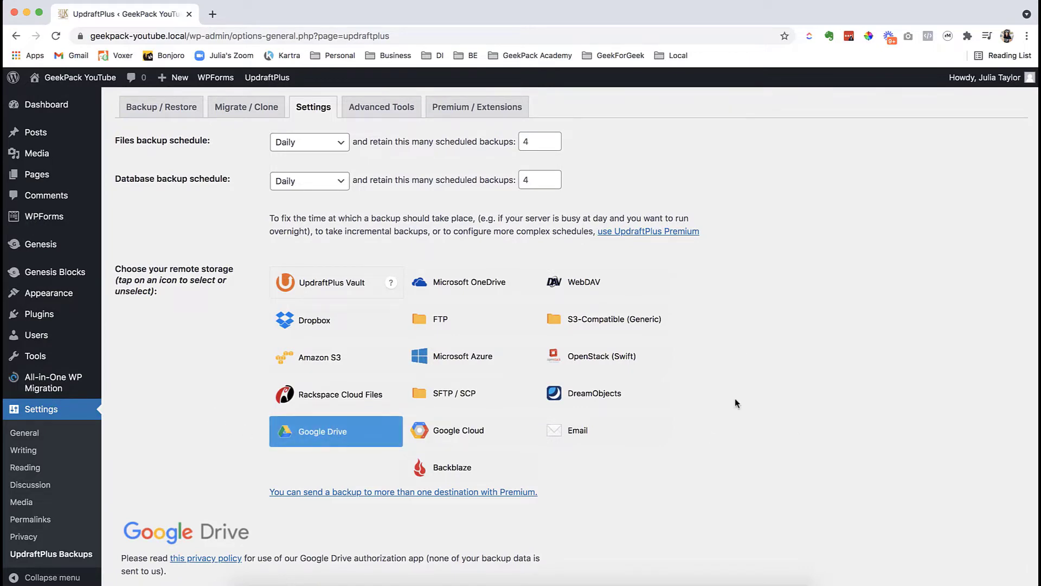
pyautogui.scroll(-5, 738, 439)
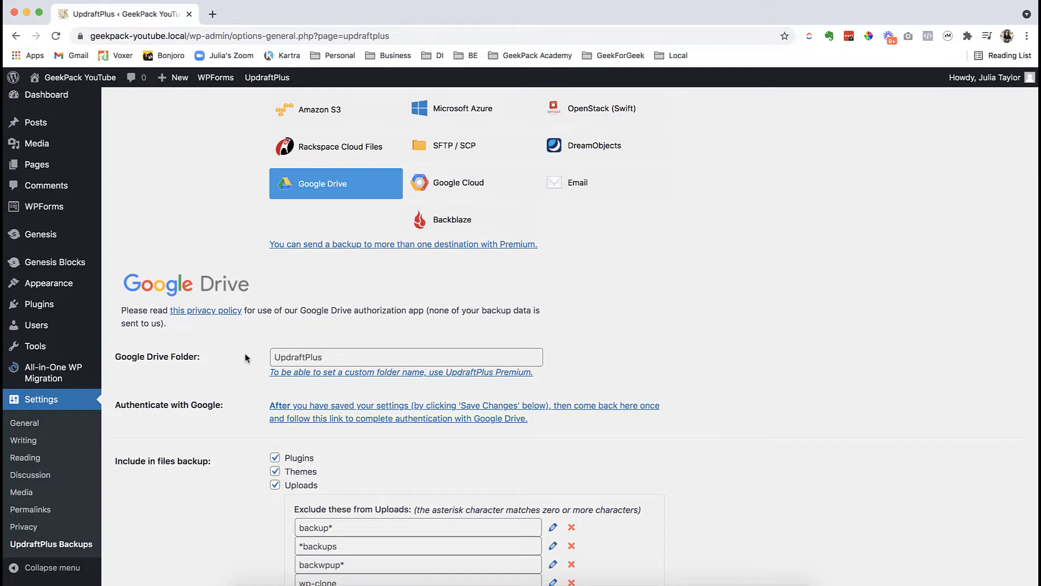
pyautogui.scroll(-1, 754, 347)
pyautogui.scroll(-12, 754, 348)
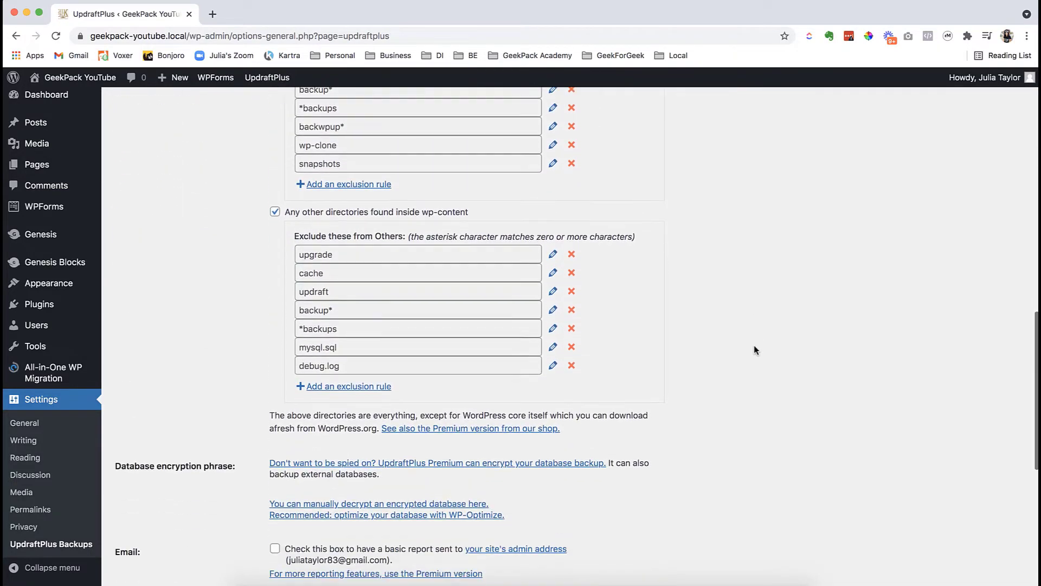
pyautogui.scroll(-4, 754, 347)
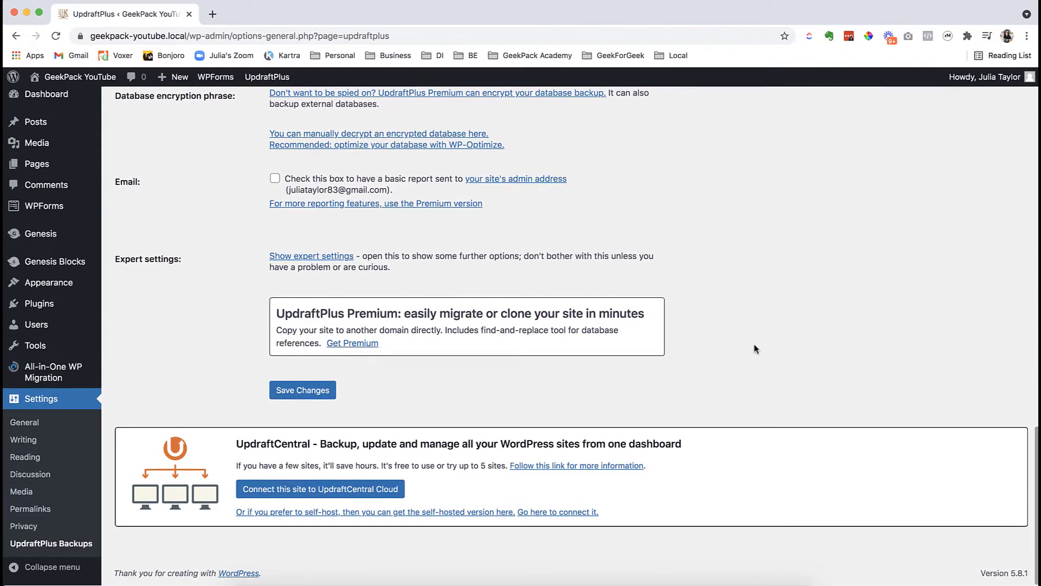
pyautogui.click(302, 392)
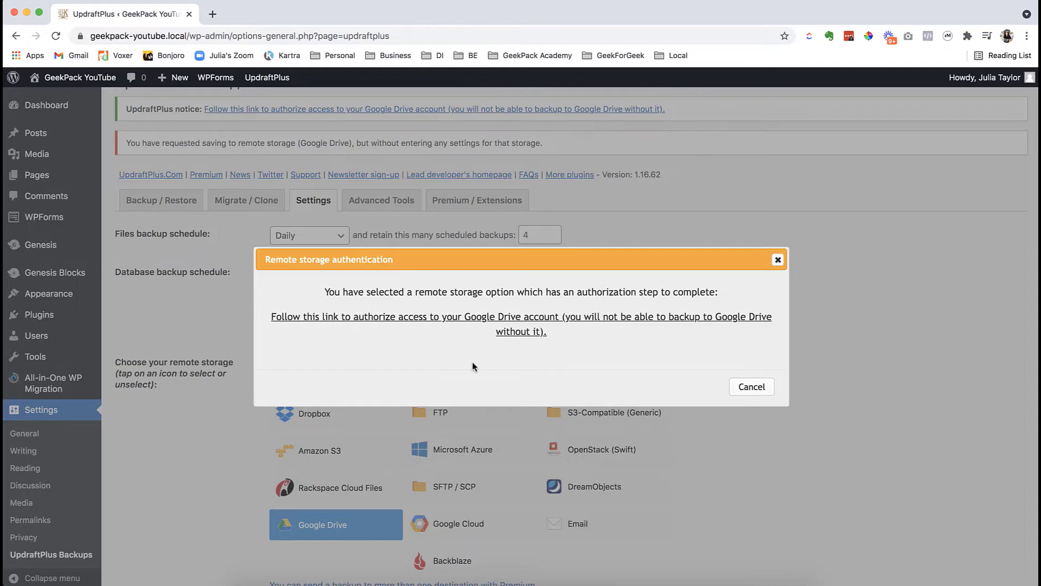
pyautogui.click(777, 260)
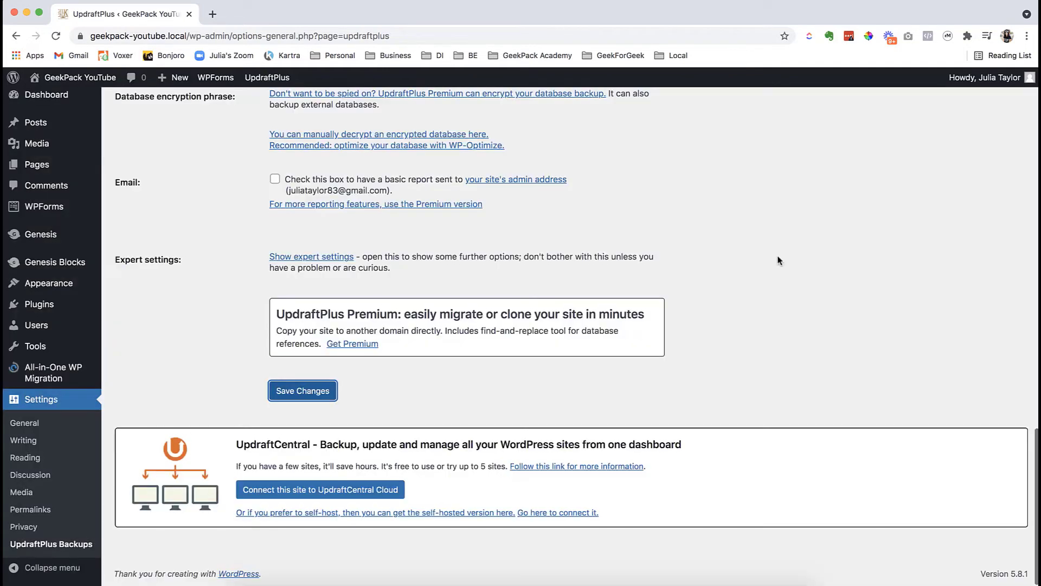
# Step: Return to the Backup / Restore overview and open the site's front end in a new browser tab
pyautogui.scroll(2, 819, 359)
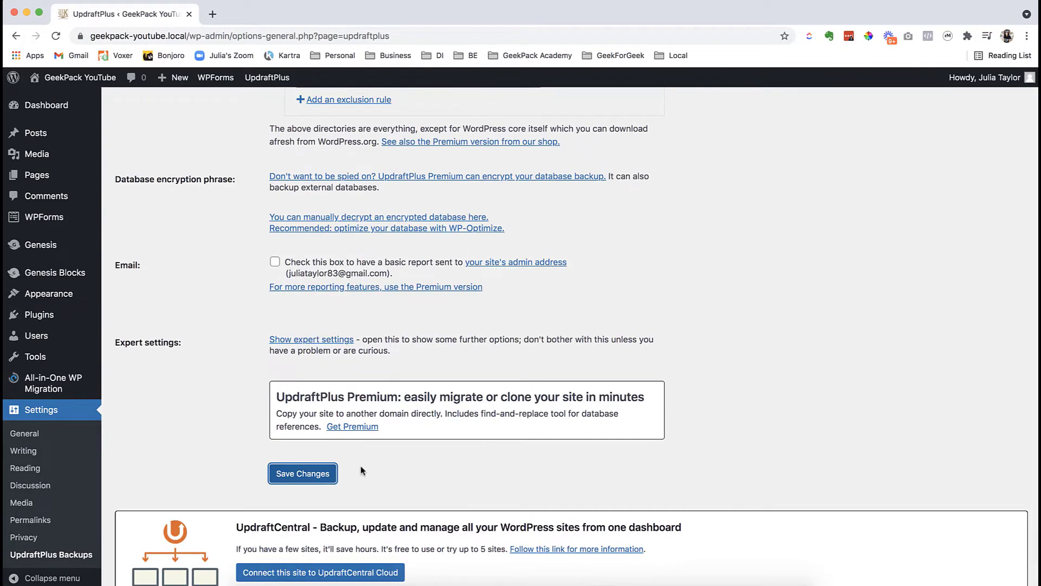
pyautogui.scroll(15, 801, 213)
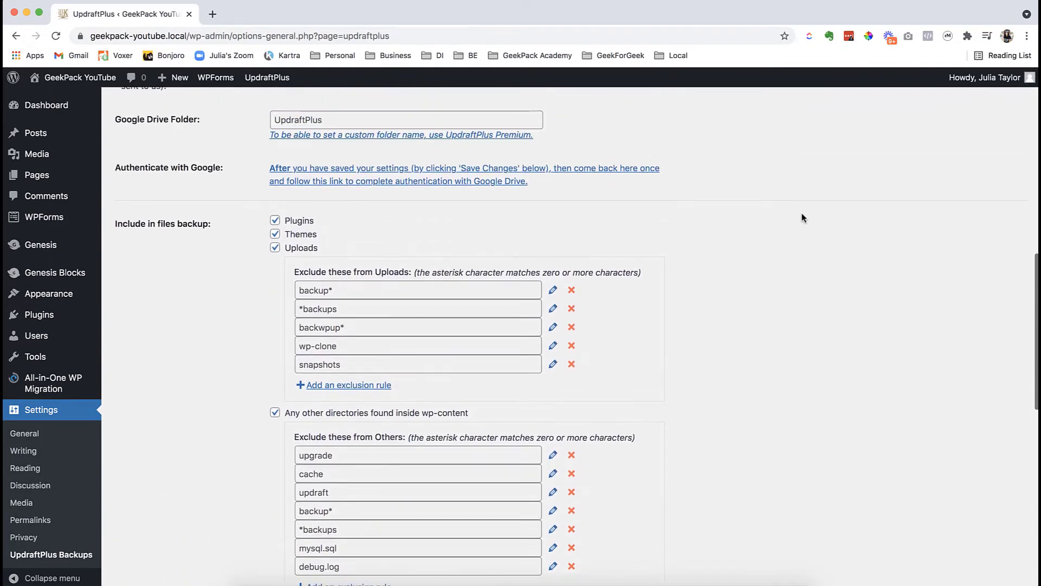
pyautogui.scroll(10, 802, 217)
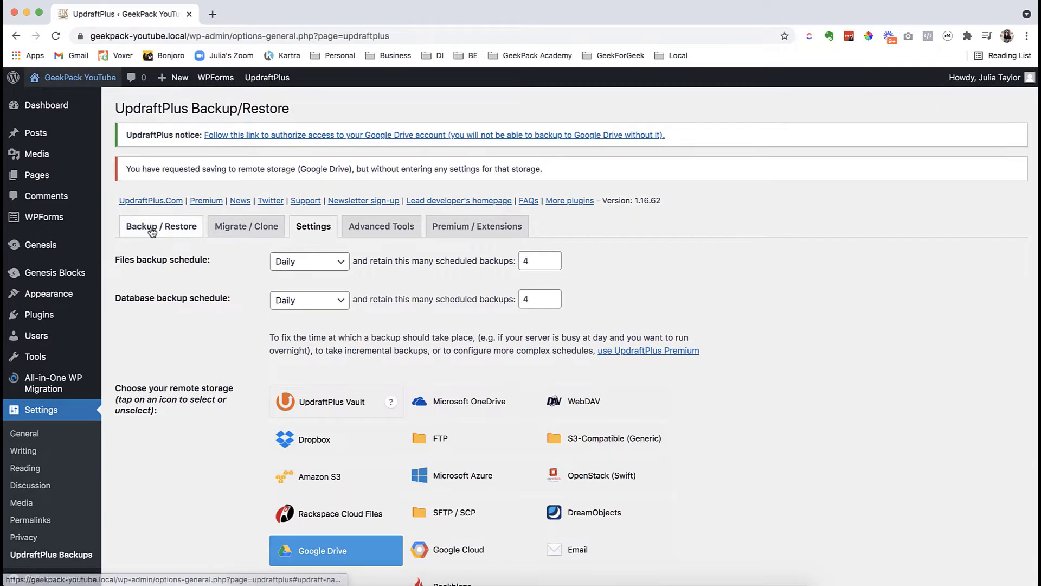
pyautogui.click(153, 232)
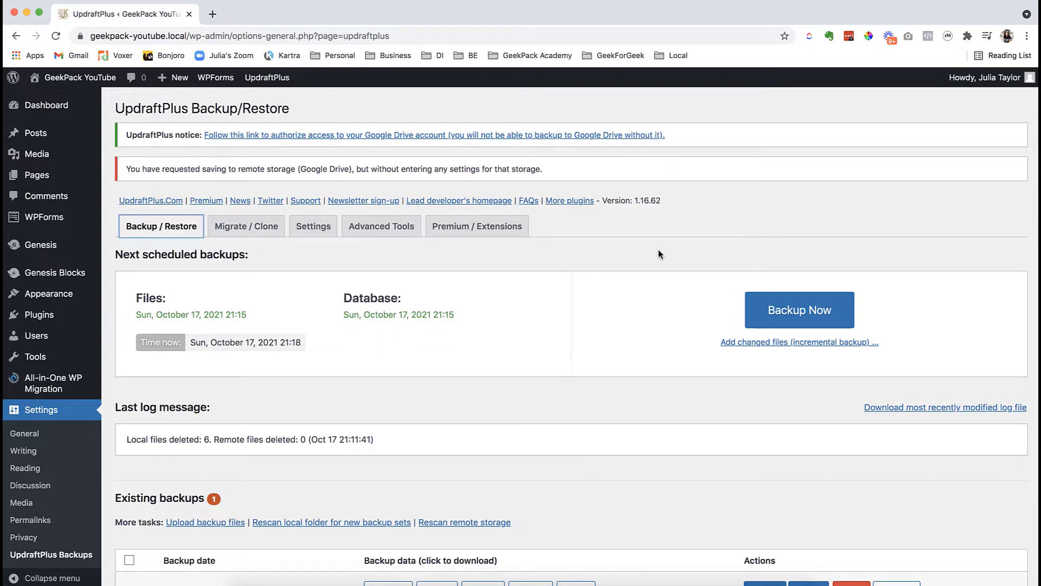
pyautogui.keyDown('super'); pyautogui.click(76, 84); pyautogui.keyUp('super')
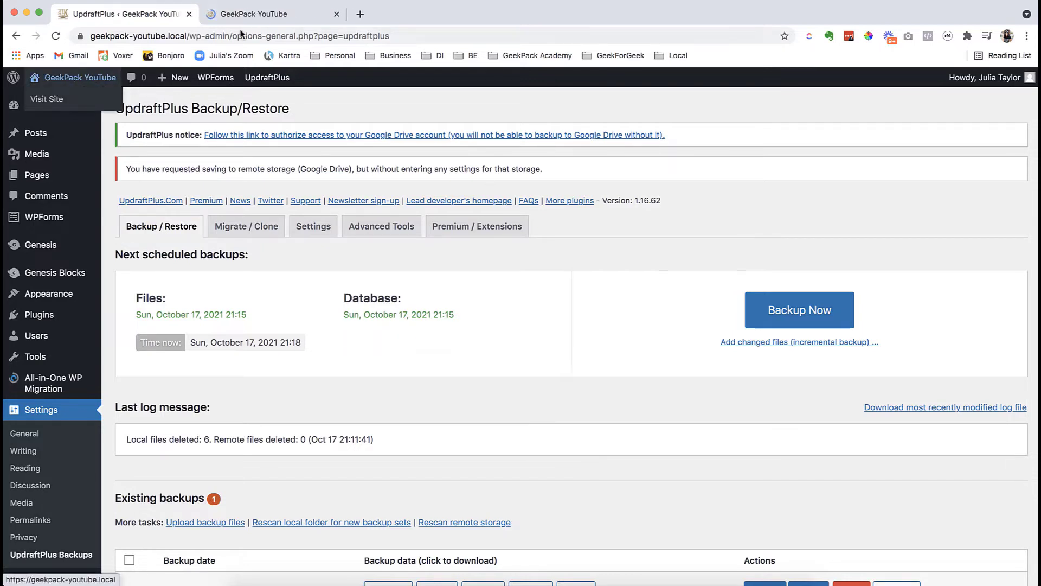
pyautogui.click(251, 16)
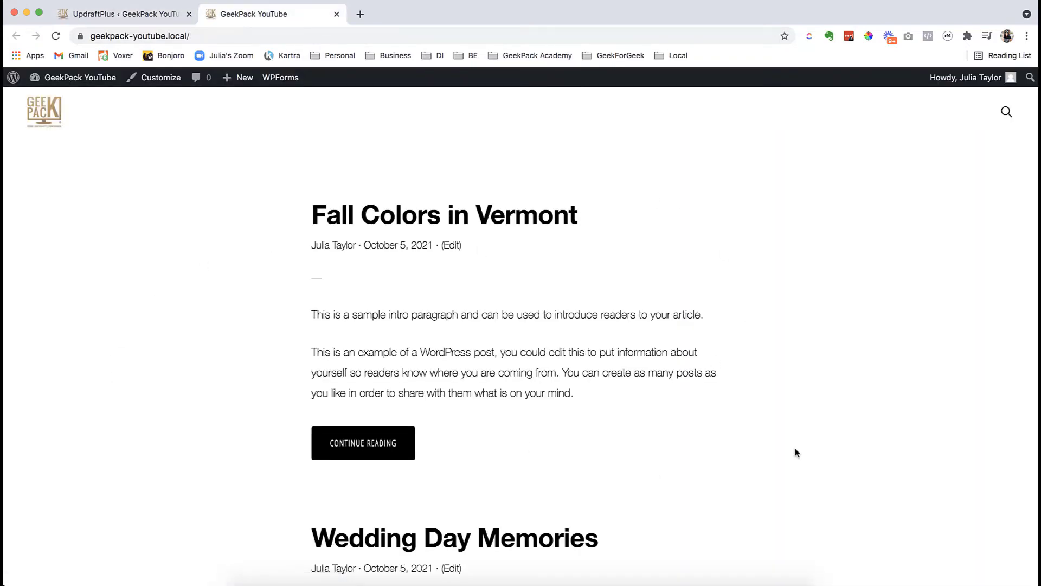
# Step: Look over the posts shown on the site's front page
pyautogui.scroll(-15, 796, 453)
pyautogui.scroll(10, 796, 453)
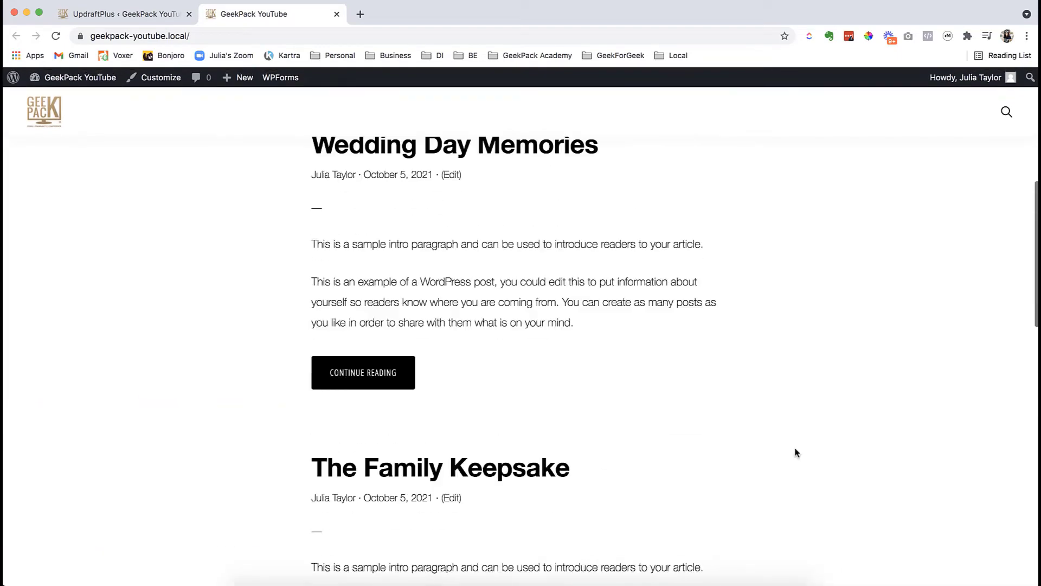
pyautogui.scroll(7, 795, 452)
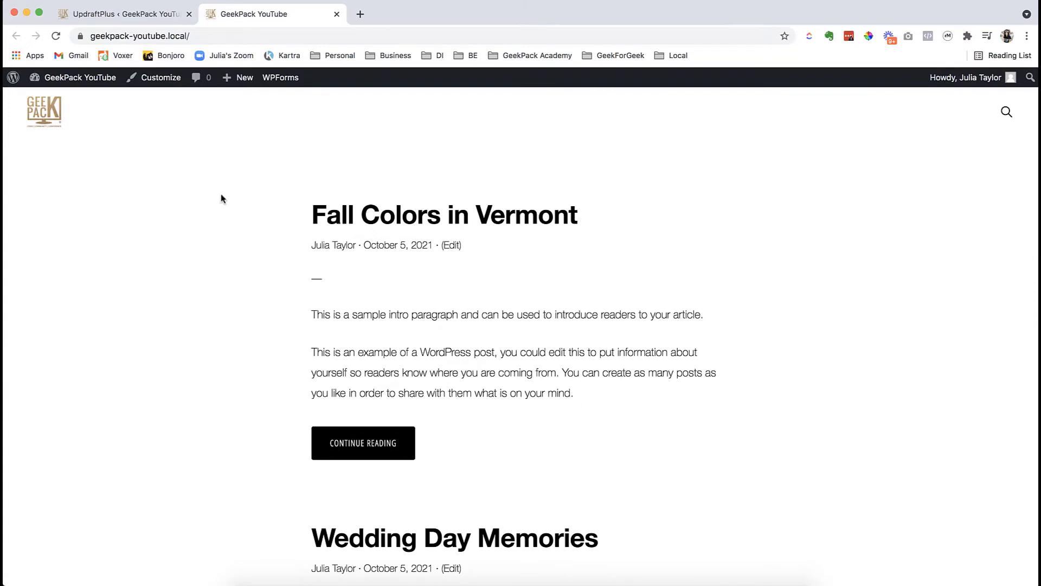
# Step: Open the UpdraftPlus Backups page from the WordPress dashboard and start restoring the Oct 17, 2021 21:10 backup
pyautogui.click(80, 82)
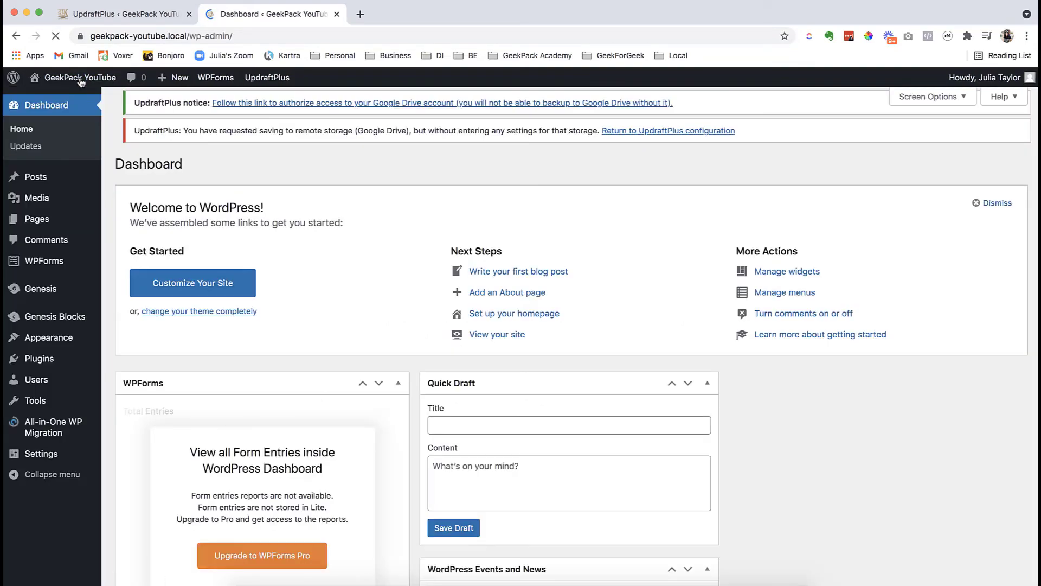
pyautogui.moveTo(68, 417)
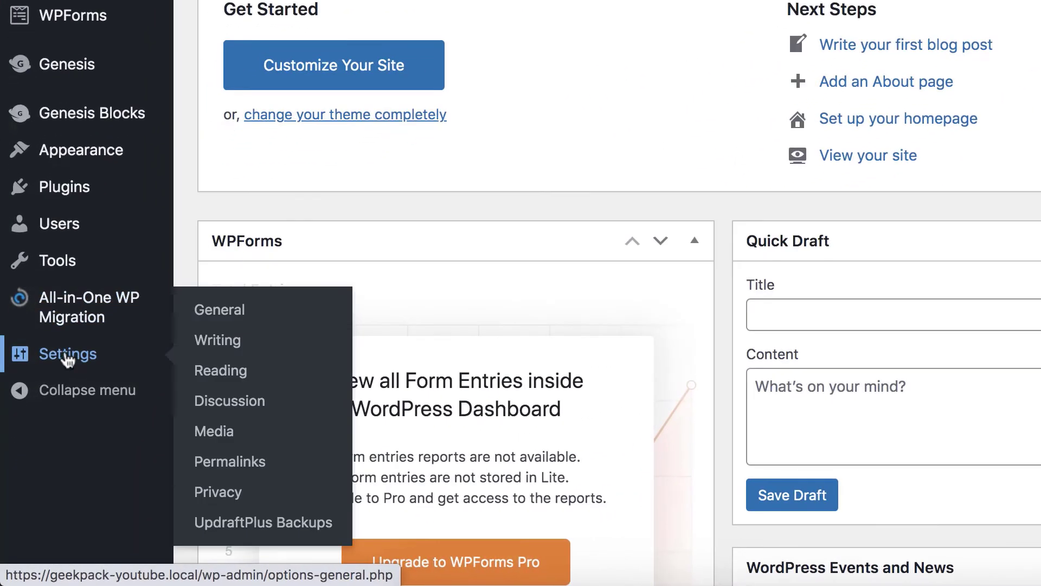
pyautogui.click(237, 522)
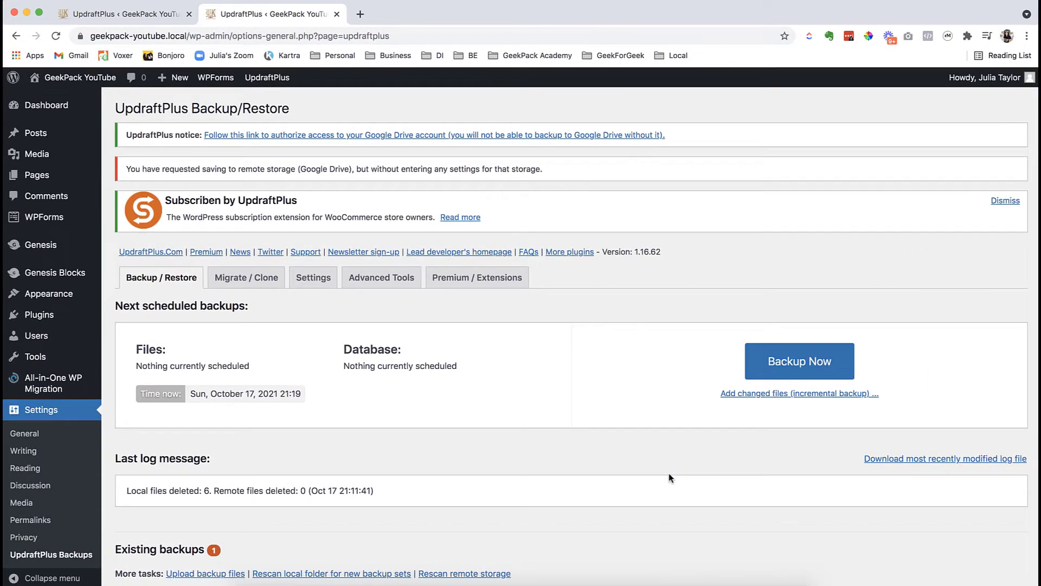
pyautogui.scroll(-2, 668, 473)
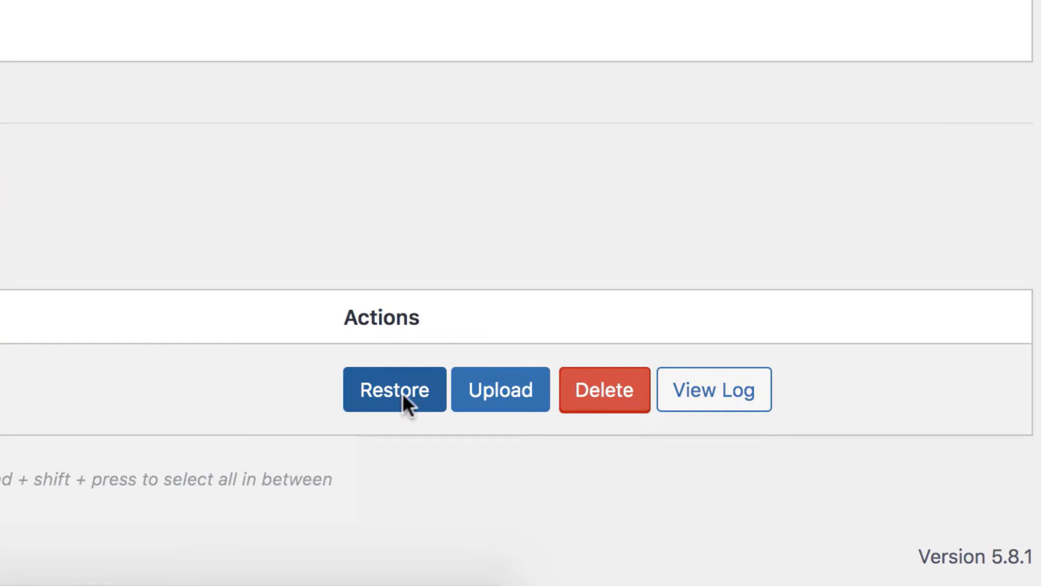
pyautogui.click(404, 395)
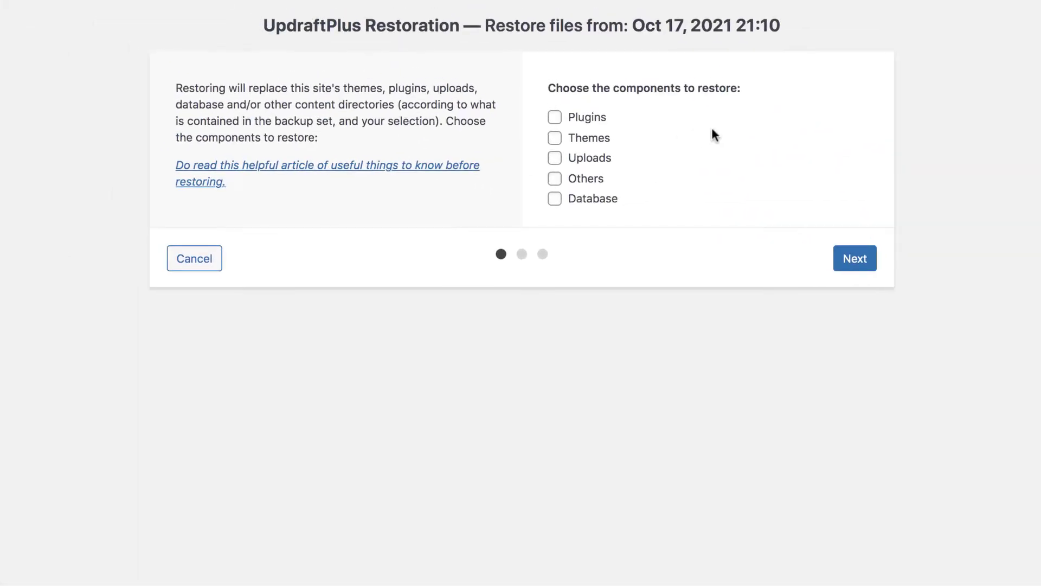
# Step: Restore the Plugins, Themes, Uploads, Others and Database components from the backup, and return to the UpdraftPlus configuration
pyautogui.click(553, 119)
pyautogui.click(554, 138)
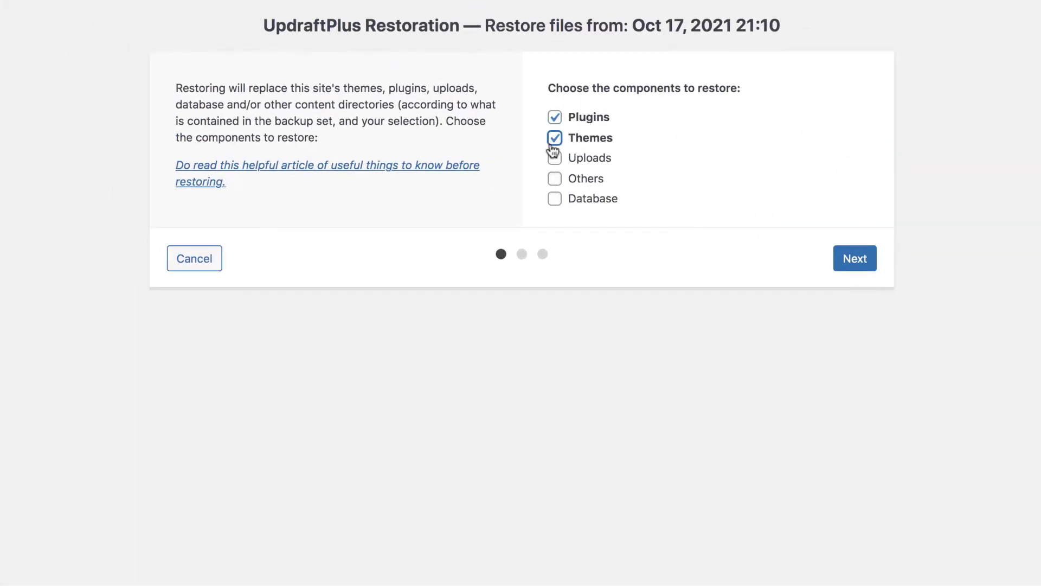
pyautogui.click(554, 158)
pyautogui.click(554, 178)
pyautogui.click(554, 202)
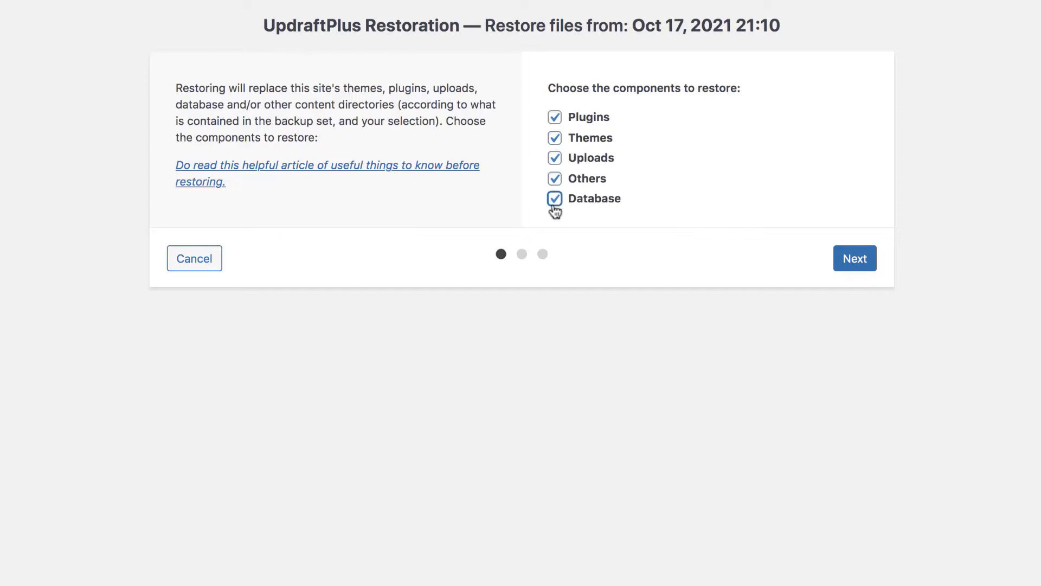
pyautogui.click(863, 269)
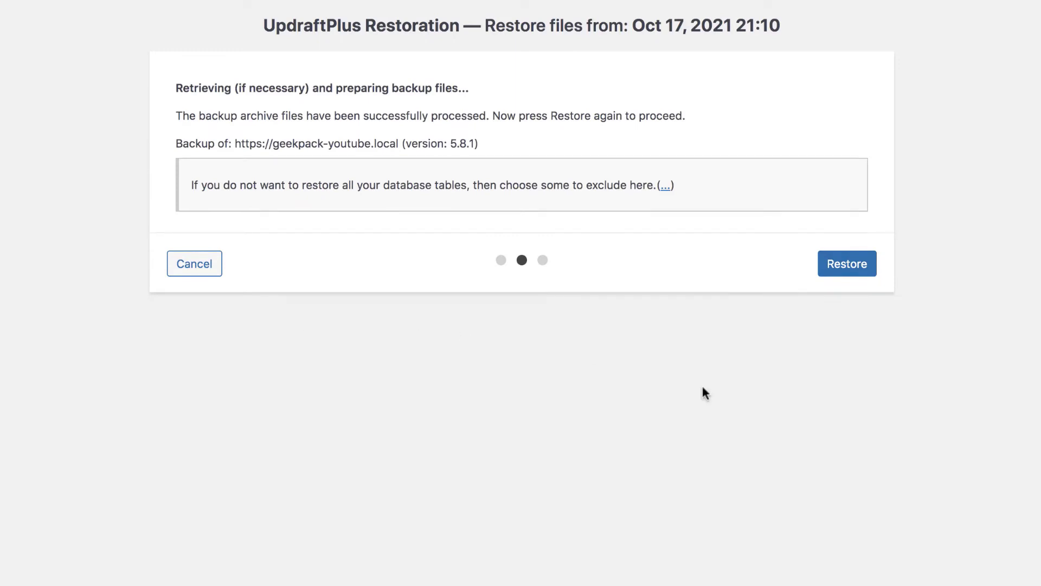
pyautogui.click(850, 268)
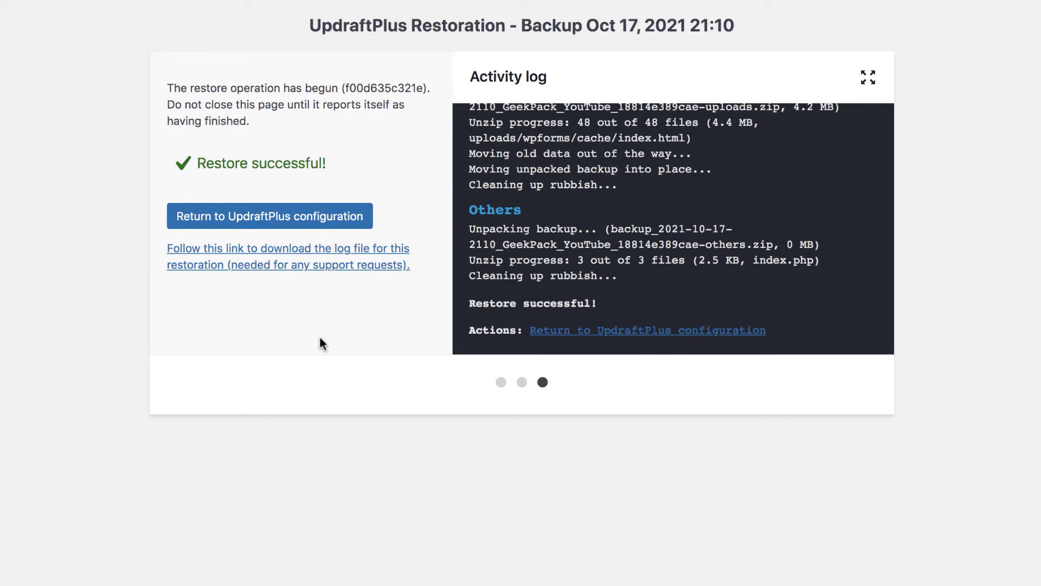
pyautogui.click(264, 218)
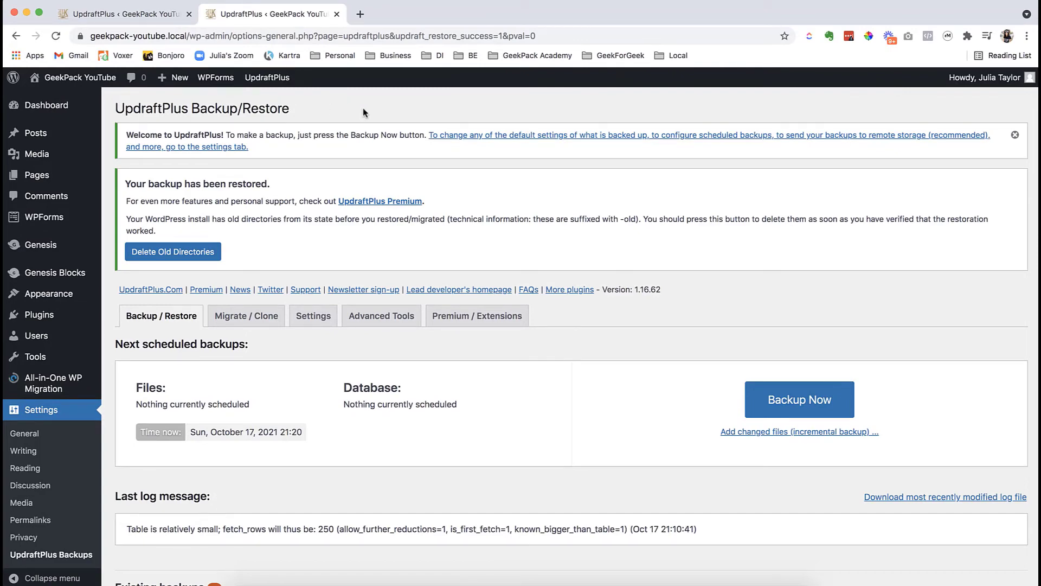
# Step: Open the site's front end and check the home, About Us and Contact Us pages
pyautogui.click(92, 80)
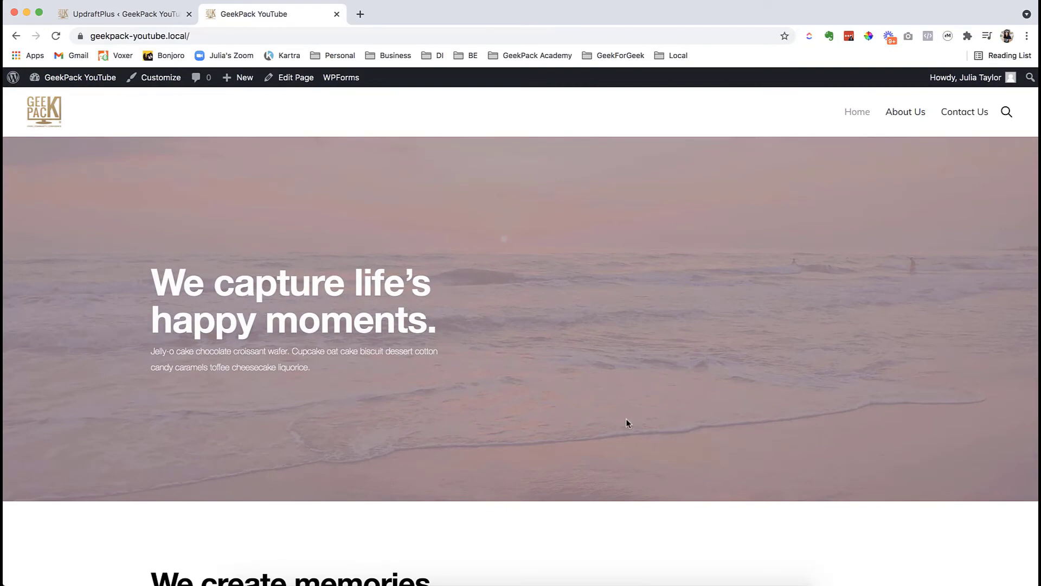
pyautogui.scroll(-5, 627, 423)
pyautogui.scroll(5, 628, 424)
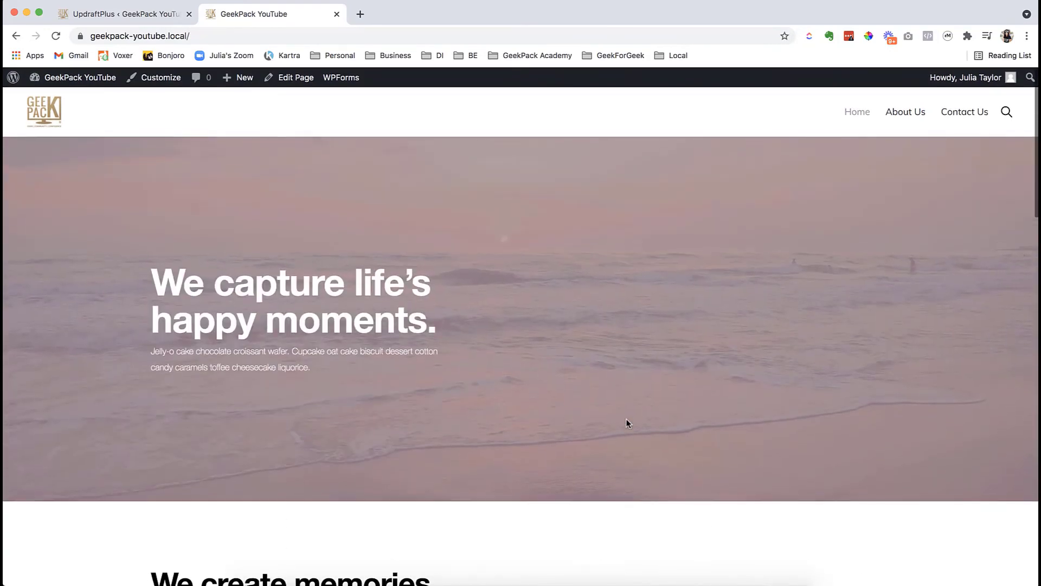
pyautogui.scroll(-6, 627, 422)
pyautogui.scroll(6, 627, 422)
pyautogui.click(913, 121)
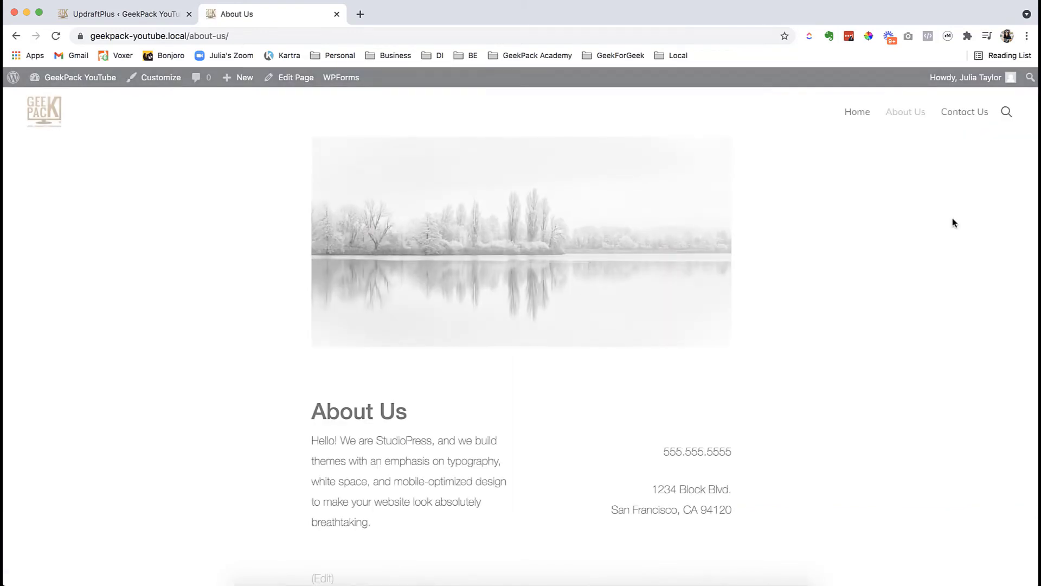
pyautogui.click(963, 112)
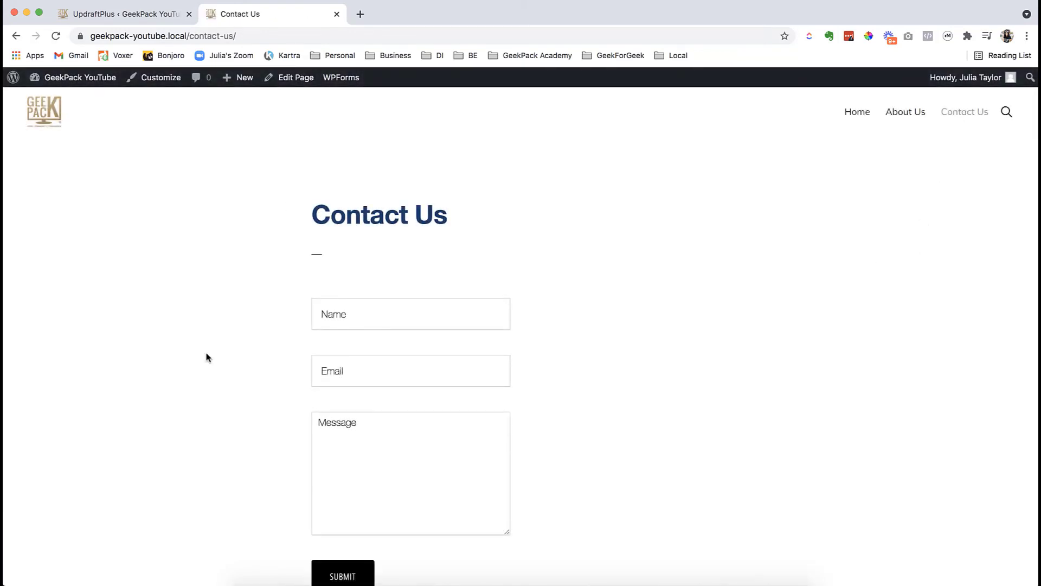
pyautogui.click(47, 115)
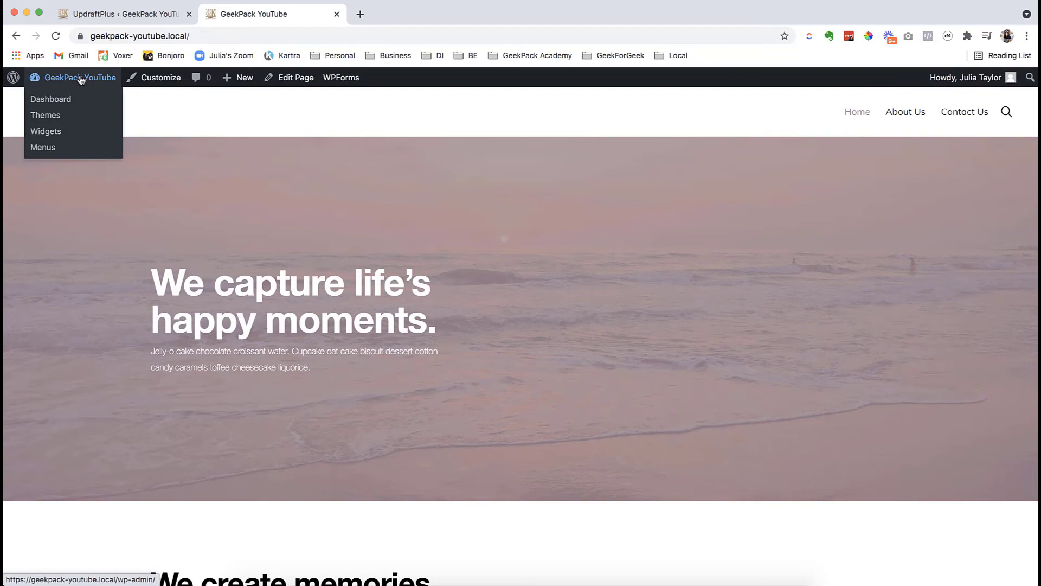
# Step: Delete the old directories left by the restore in the UpdraftPlus Backups settings, and go back to the site's front end
pyautogui.click(51, 100)
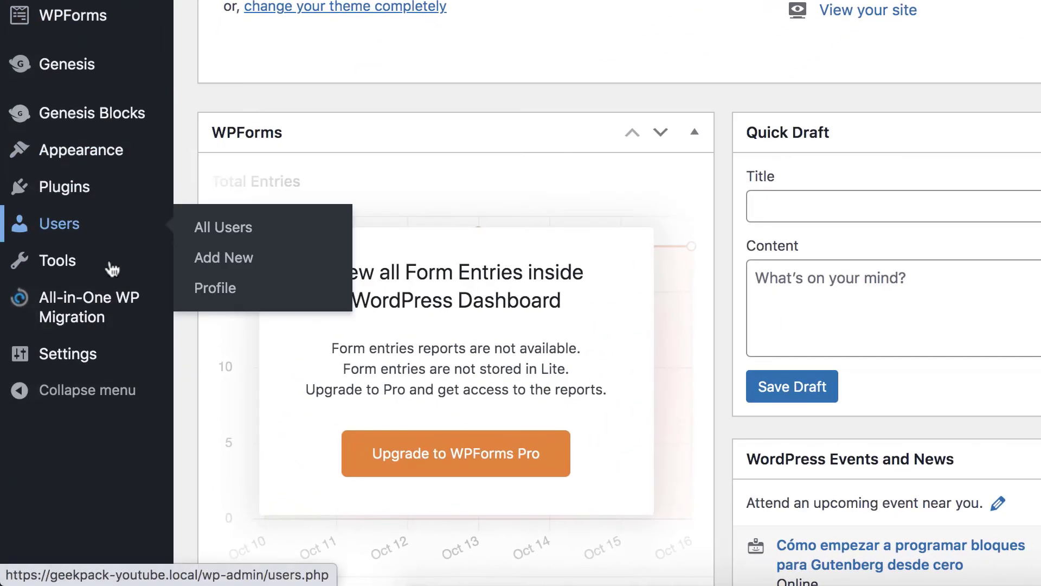
pyautogui.moveTo(41, 456)
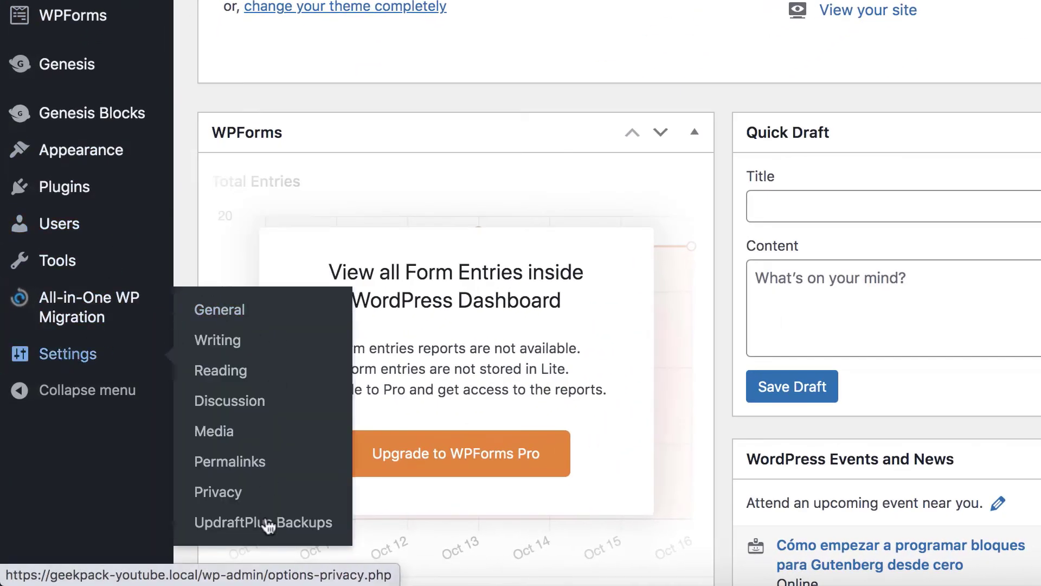
pyautogui.click(222, 524)
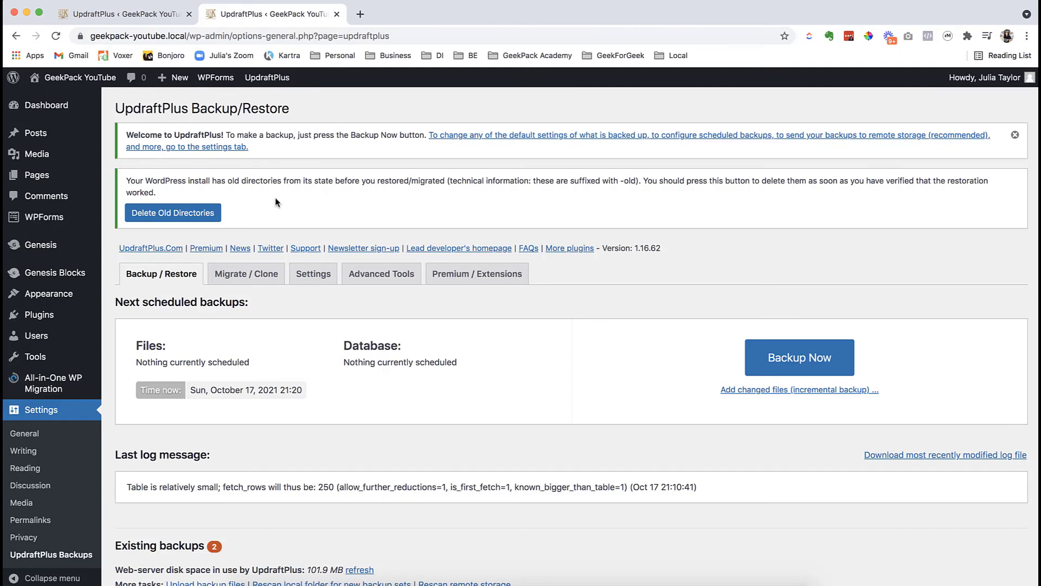
pyautogui.click(172, 212)
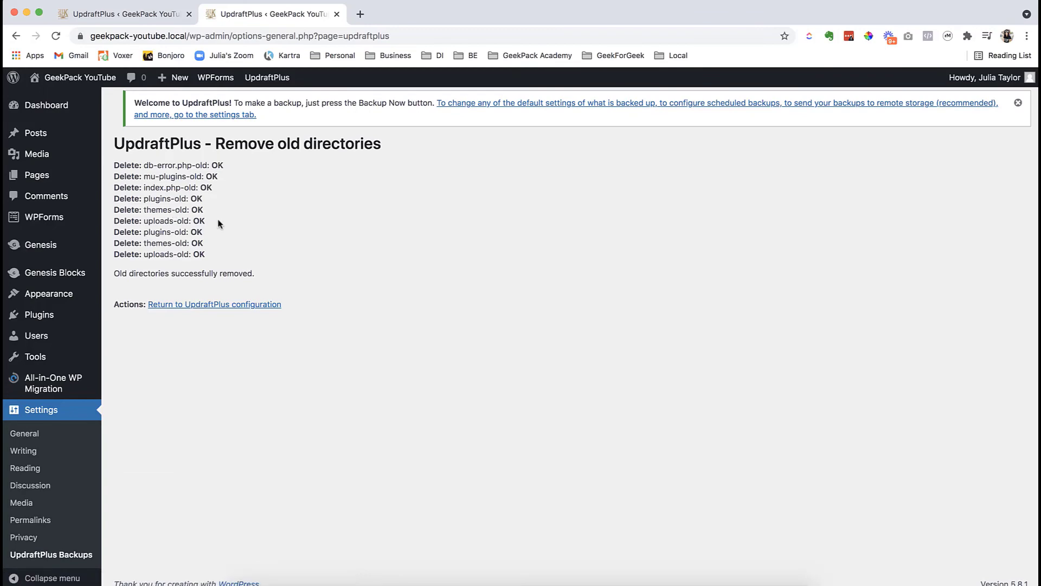
pyautogui.click(198, 305)
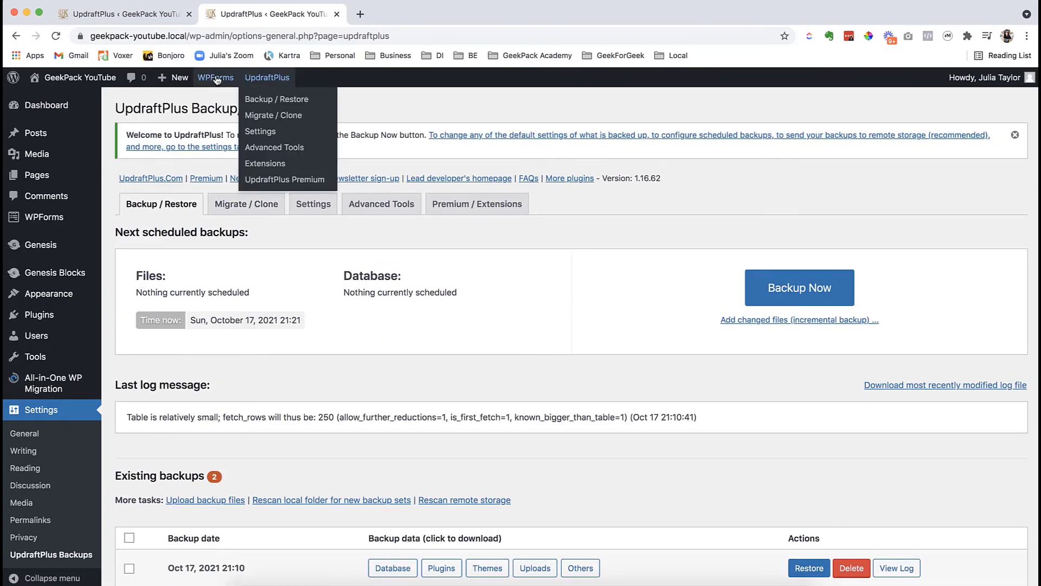
pyautogui.click(80, 77)
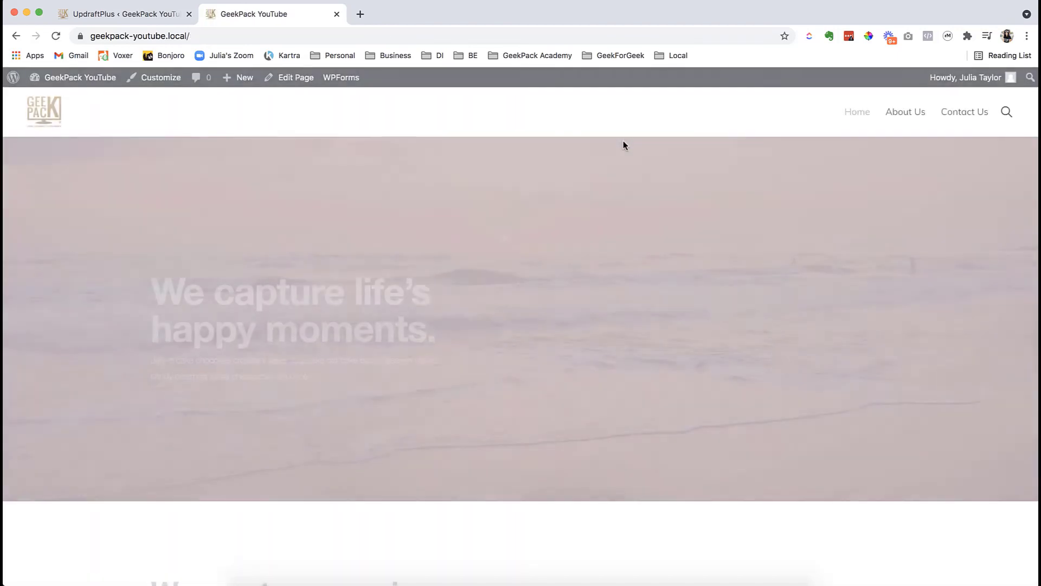